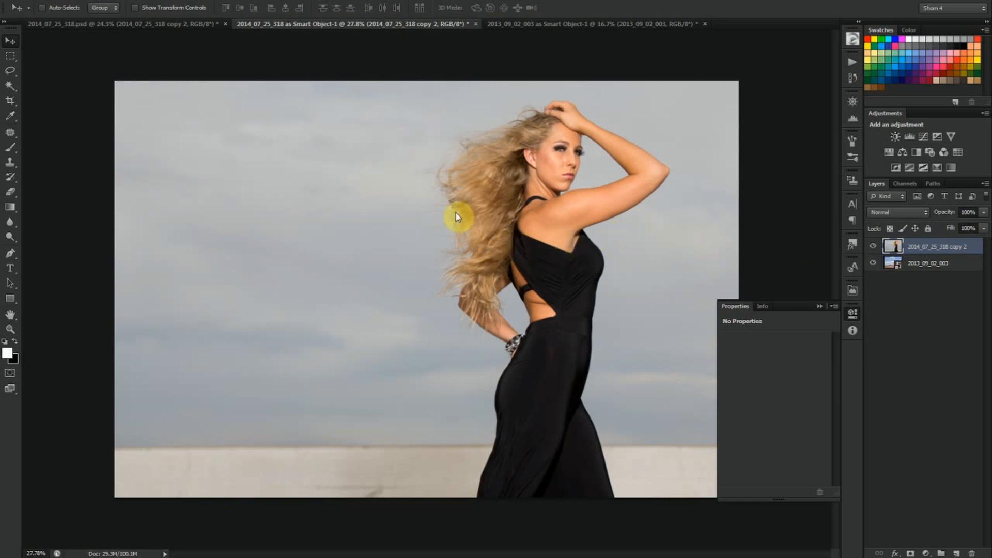
Compare the portrait with the desert landscape beneath it by hiding and reshowing the woman's layer
key(ctrl+plus)
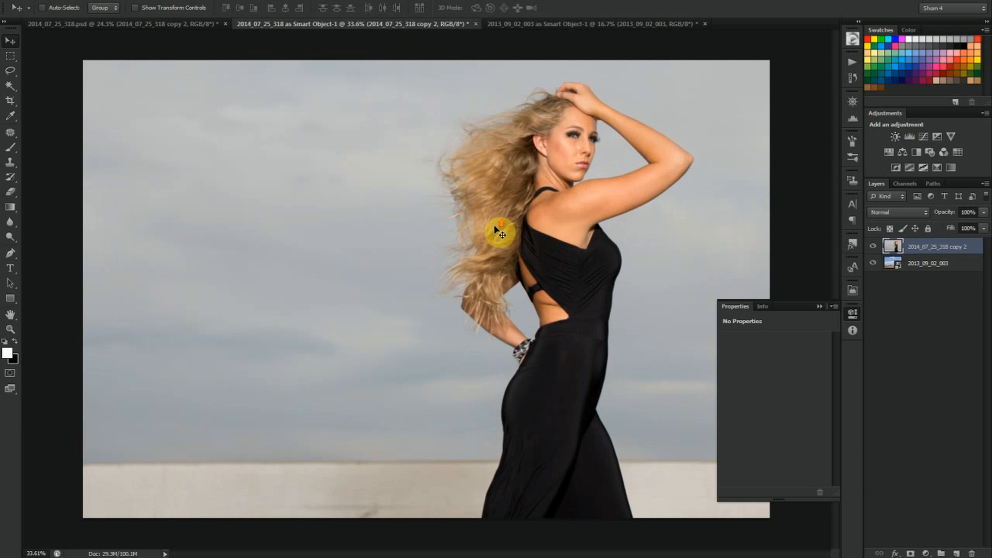
key(ctrl+minus)
click(873, 249)
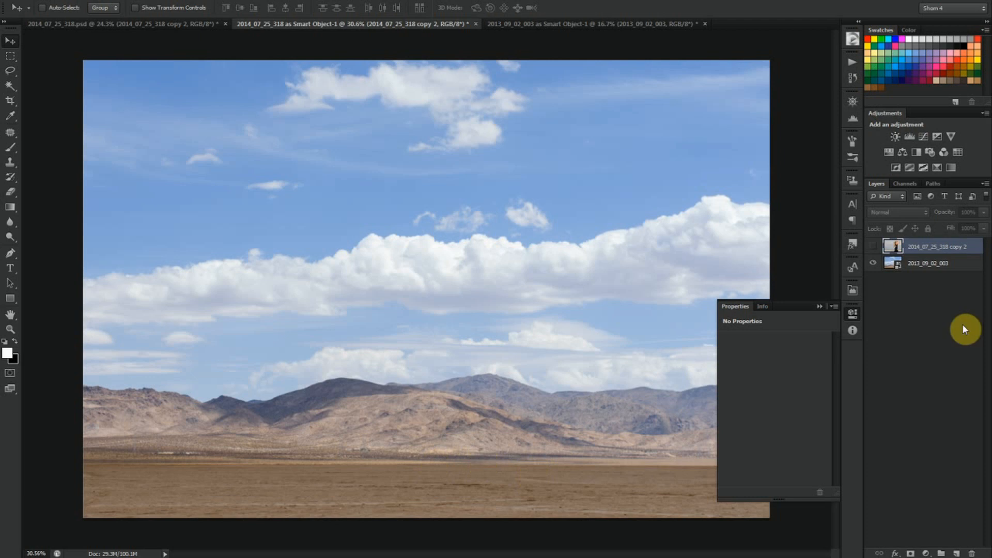
click(877, 250)
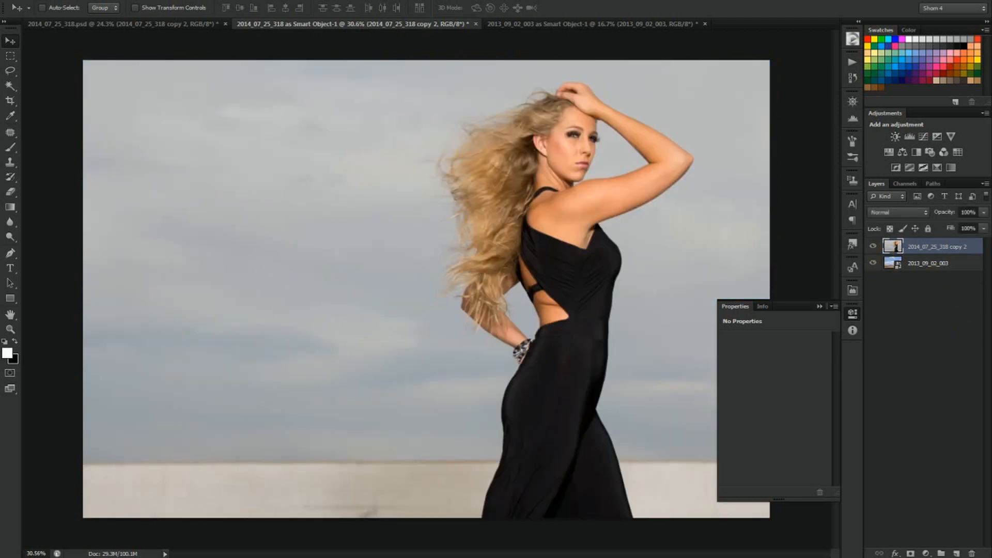
Select the lower sky and the pale wall behind the woman's back with the Magic Wand
click(8, 88)
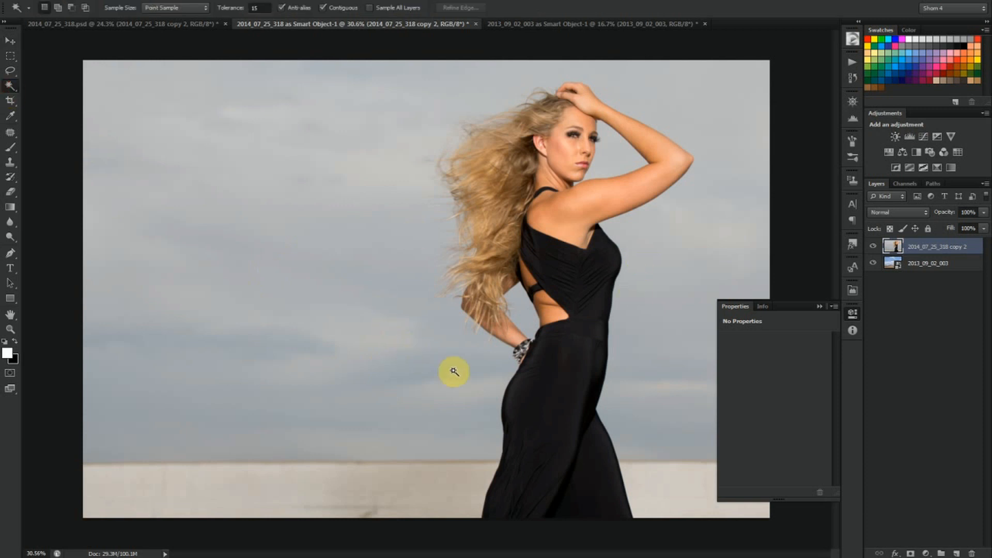
click(453, 371)
shift+click(456, 439)
shift+click(457, 455)
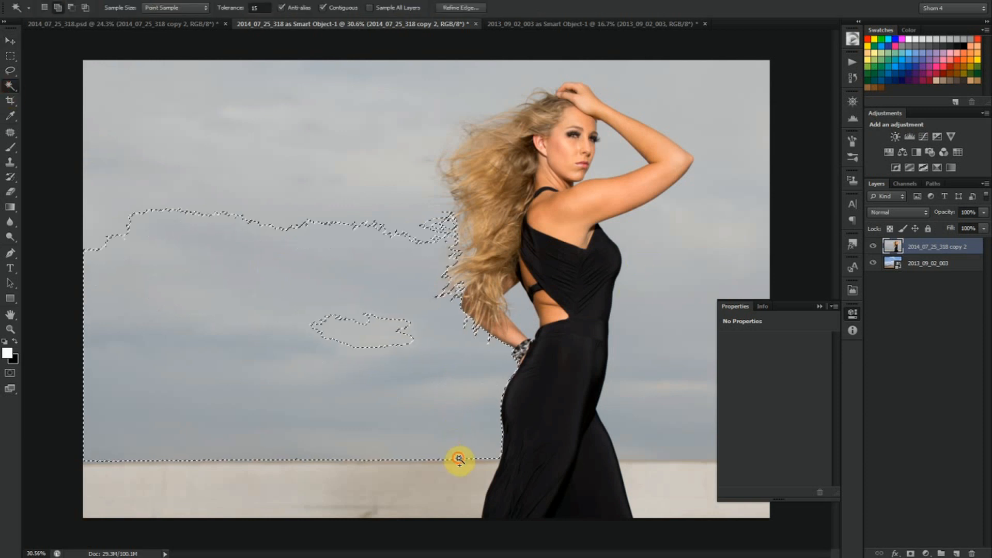
shift+click(461, 470)
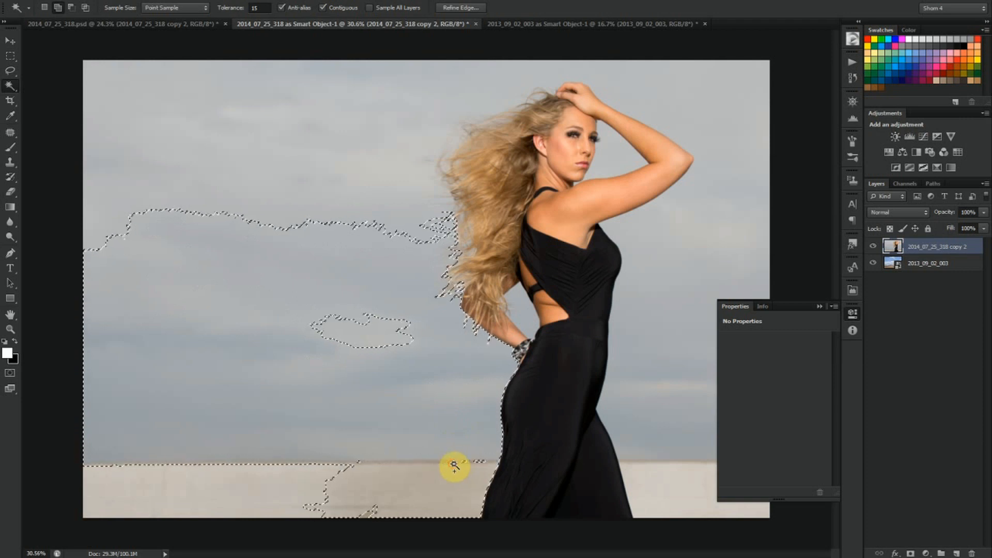
shift+click(313, 487)
shift+click(228, 473)
shift+click(369, 515)
Add the upper sky, the missed cloud patches and the background in front of the woman to the selection
shift+click(383, 274)
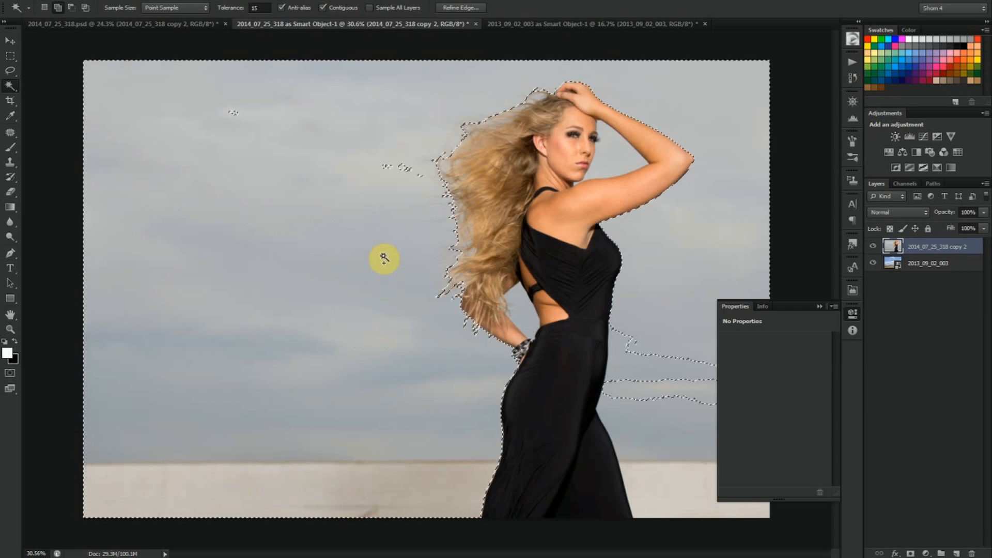
shift+click(395, 176)
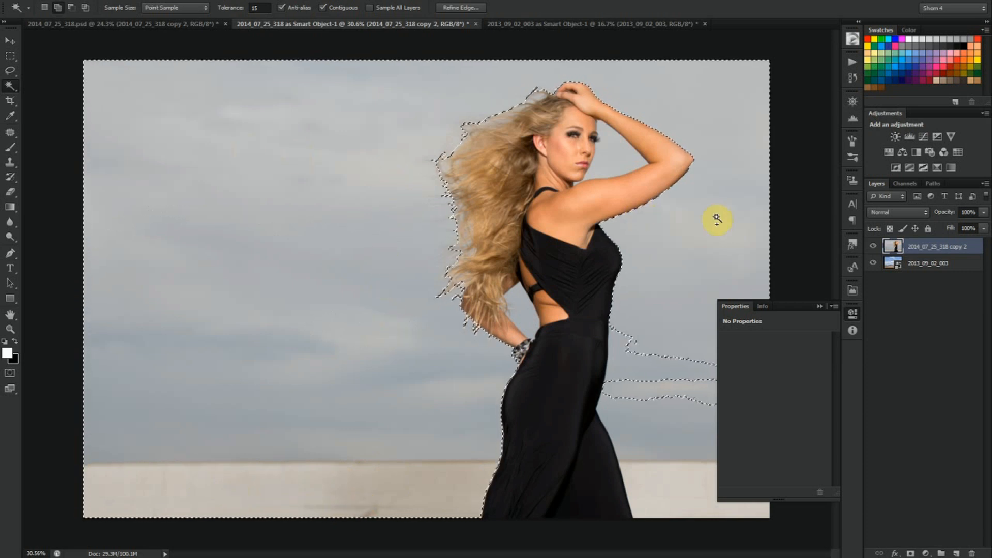
shift+click(607, 164)
shift+click(692, 409)
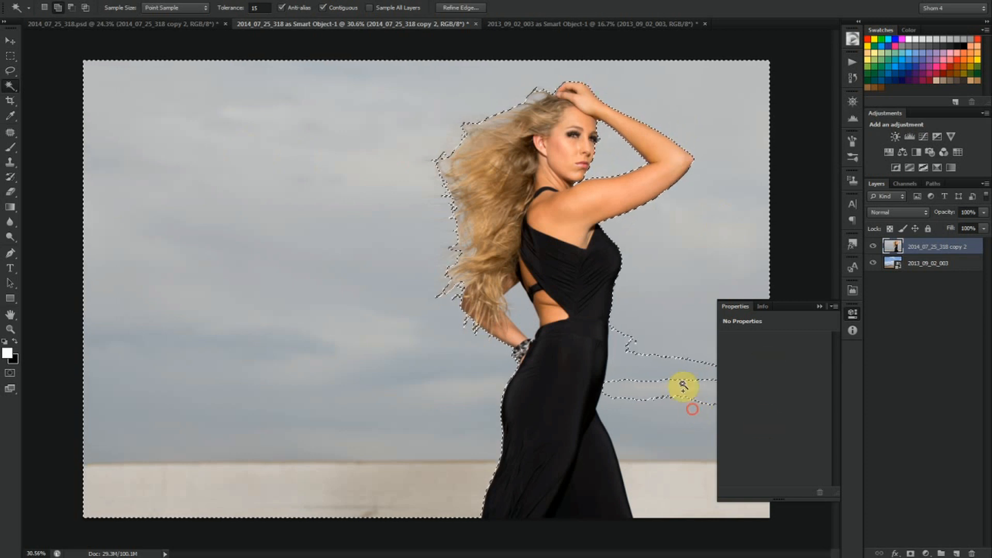
shift+click(678, 463)
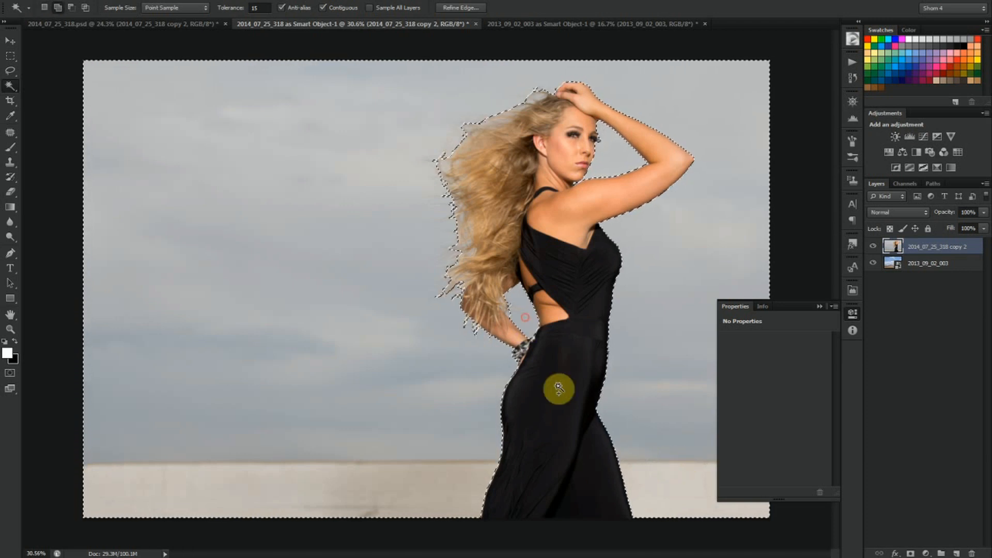
Show the selection as a Quick Mask around the bracelet and set the brush to 4 px at 100% opacity
scroll(548, 377, up, 5)
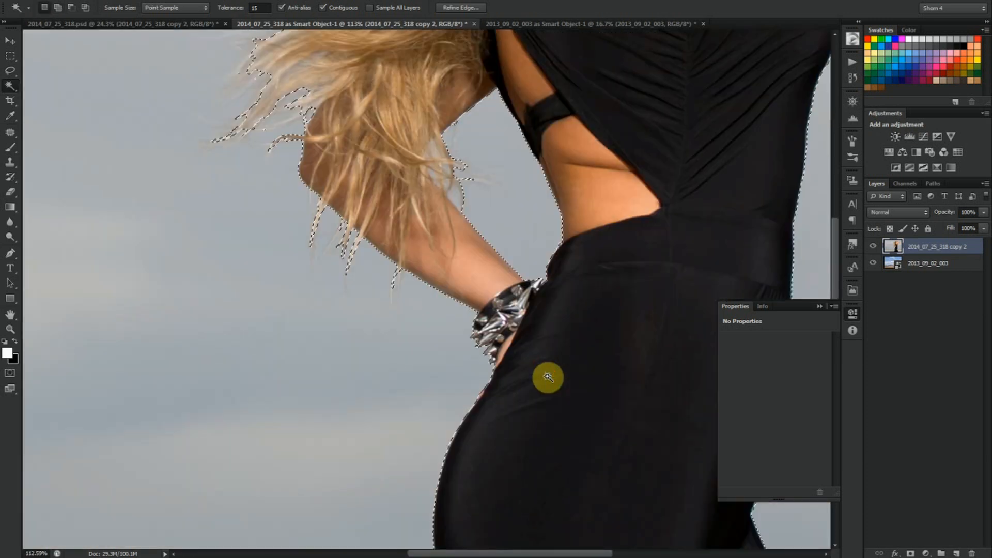
click(10, 372)
scroll(471, 378, up, 4)
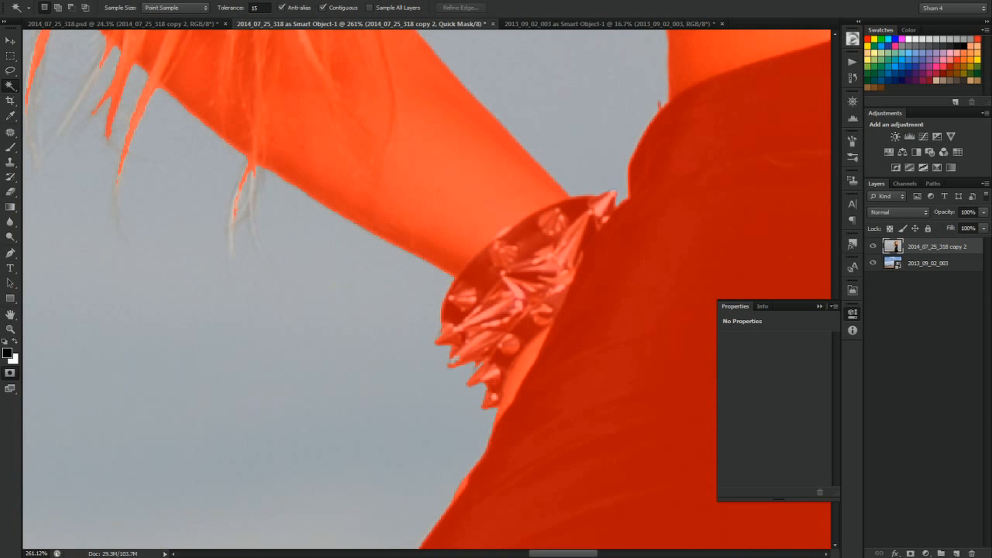
click(9, 150)
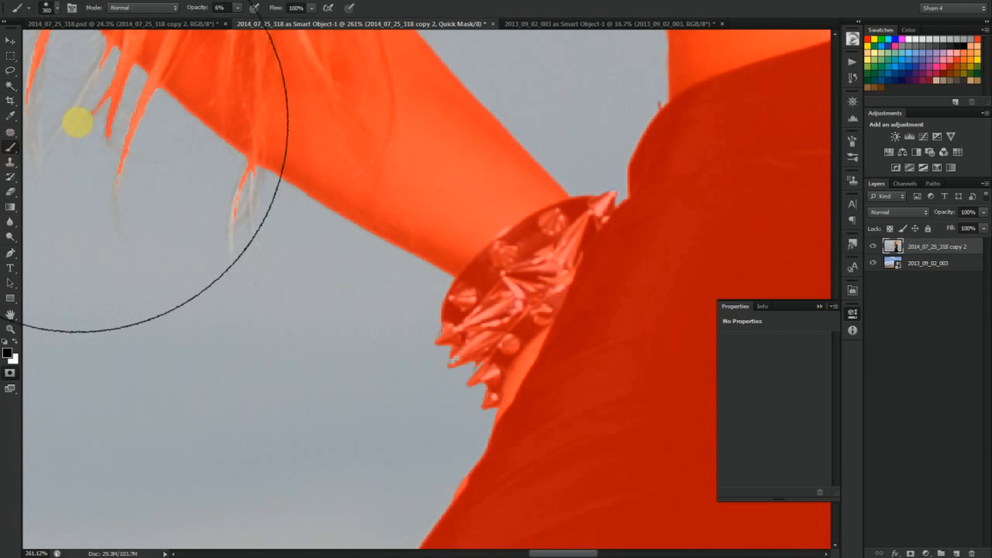
right_click(579, 228)
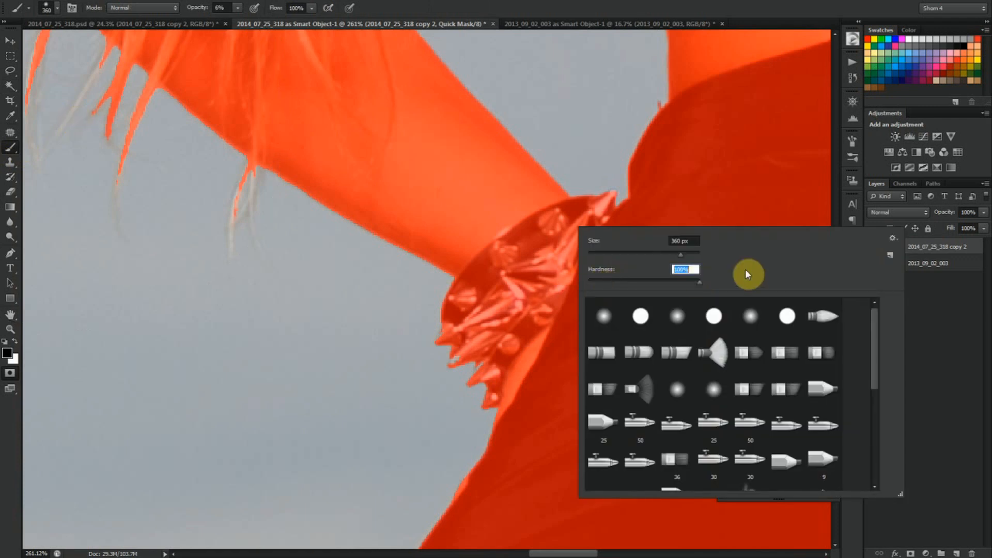
drag(610, 260, 591, 260)
click(613, 193)
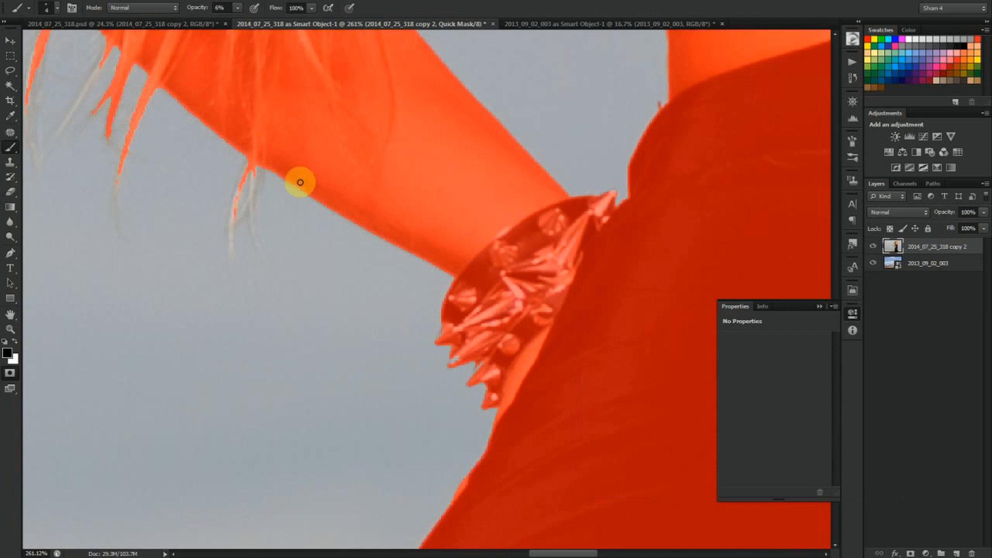
drag(199, 10, 250, 11)
Paint the mask clean around the spiked bracelet's edges and convert the Quick Mask back into a selection
mouse_move(580, 205)
mouse_down()
mouse_move(614, 193)
mouse_move(502, 276)
mouse_move(491, 355)
mouse_move(478, 356)
mouse_move(486, 361)
mouse_move(470, 382)
mouse_move(464, 348)
mouse_move(454, 362)
mouse_move(446, 330)
mouse_up()
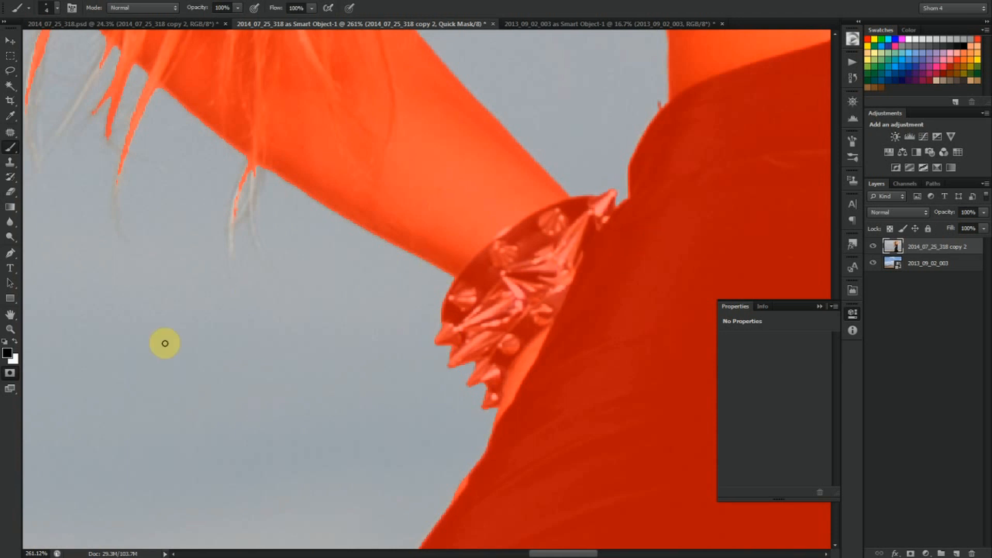
drag(501, 243, 410, 281)
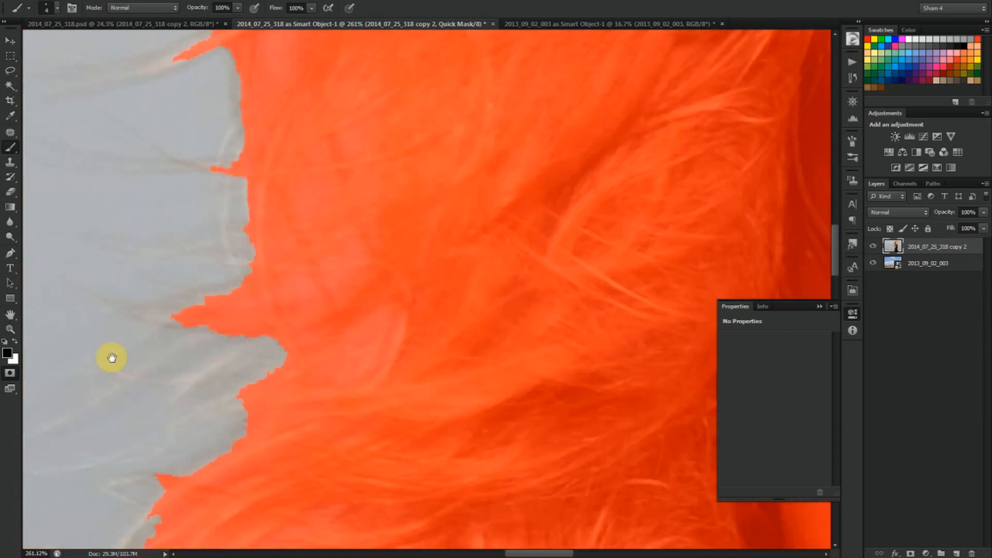
click(11, 377)
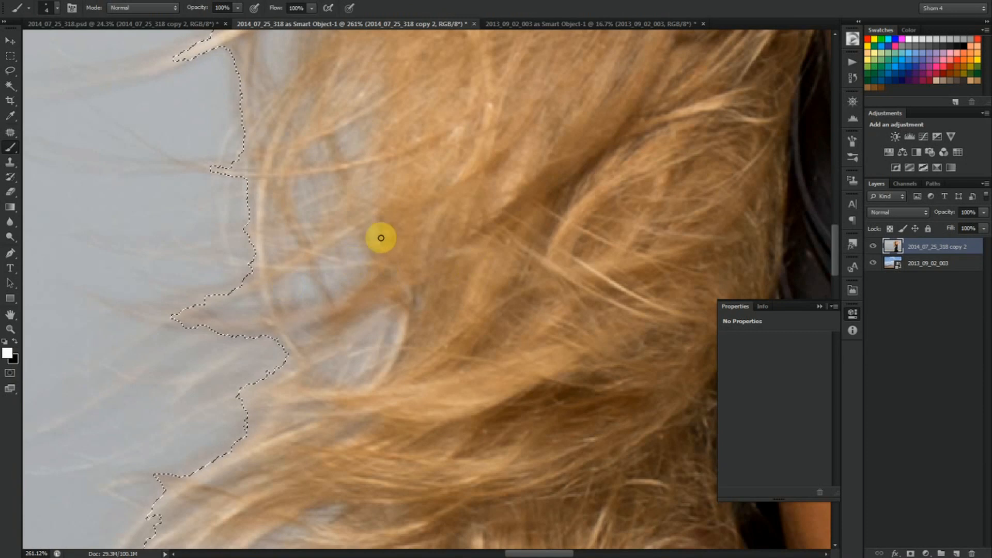
Add small patches of sky showing through the woman's windblown hair to the background selection with the Magic Wand
drag(383, 264, 315, 348)
click(5, 92)
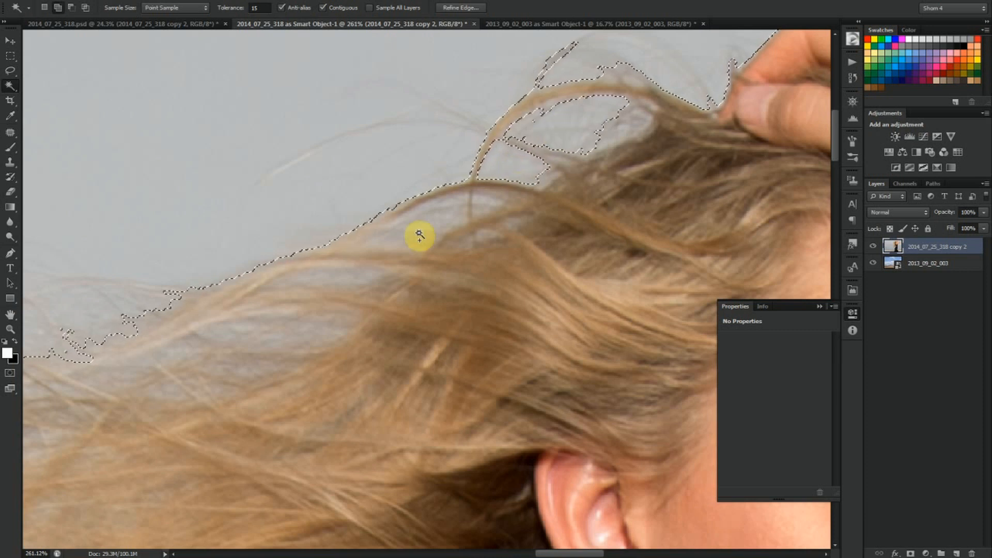
drag(310, 329, 402, 283)
shift+click(208, 121)
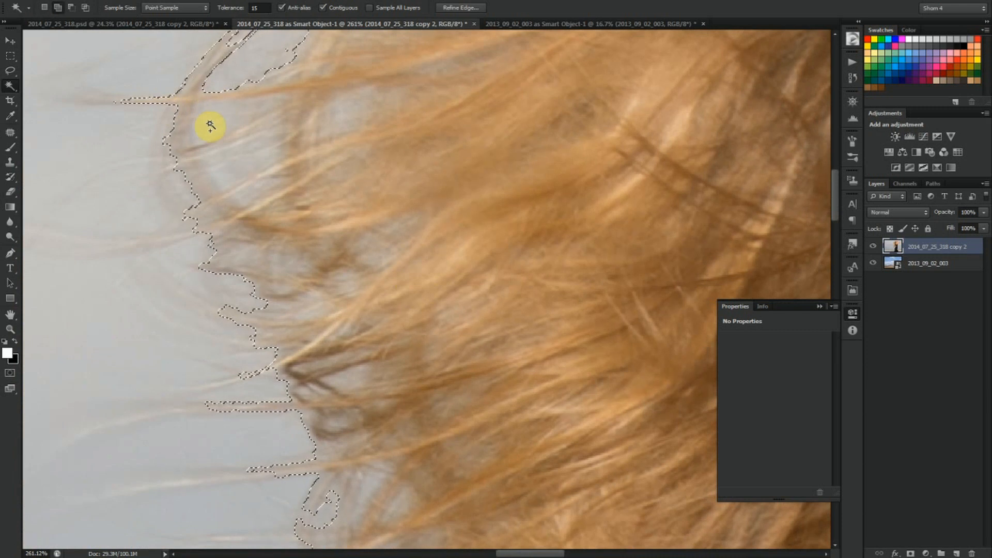
click(228, 180)
click(318, 303)
drag(410, 421, 422, 255)
shift+click(321, 416)
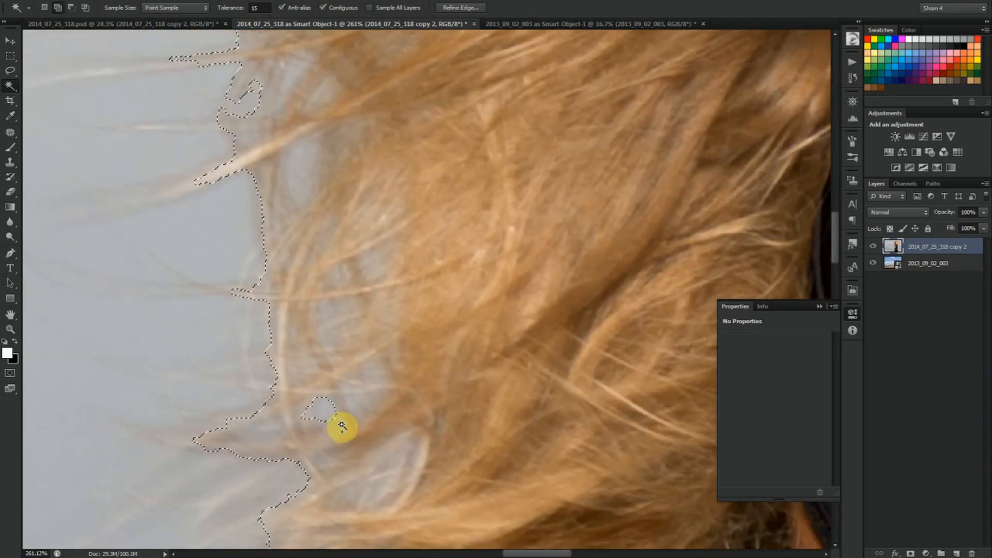
shift+click(394, 468)
drag(452, 461, 351, 186)
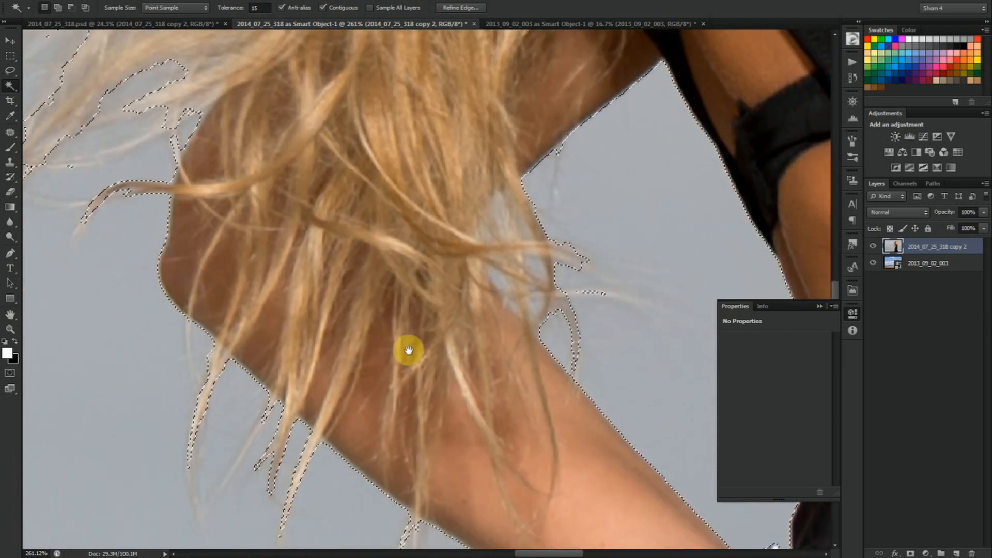
drag(408, 349, 413, 299)
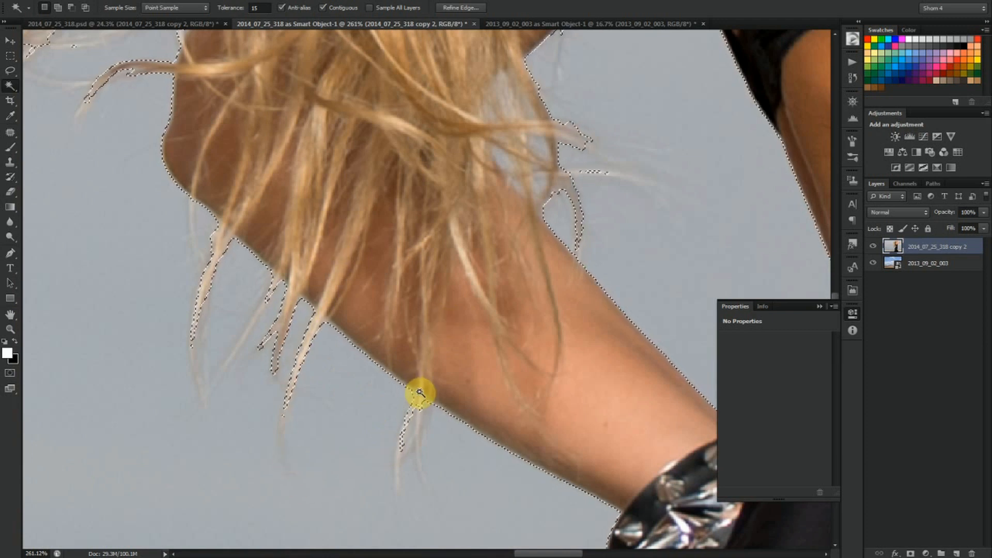
Invert the selection to cover the woman and use it as a layer mask on her layer
key(ctrl+0)
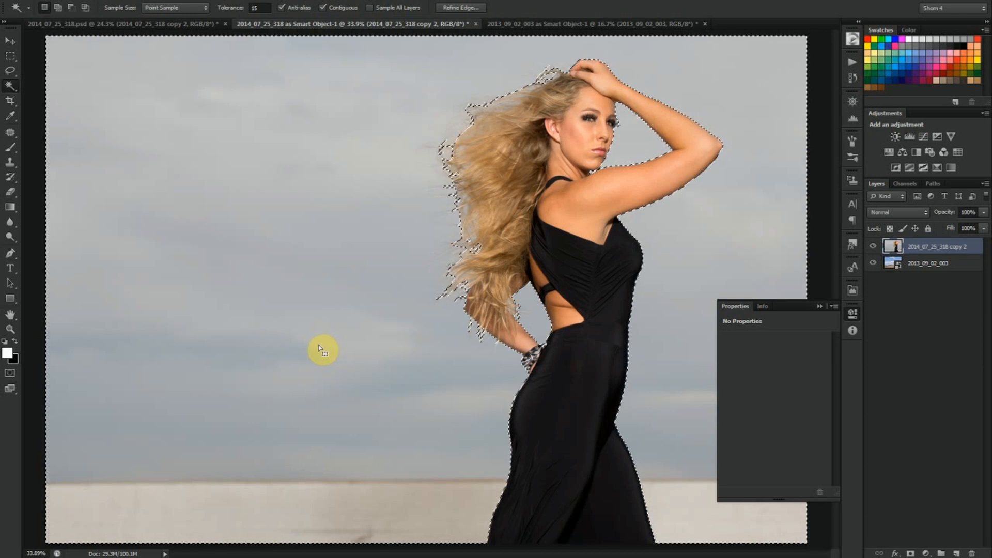
key(ctrl+shift+i)
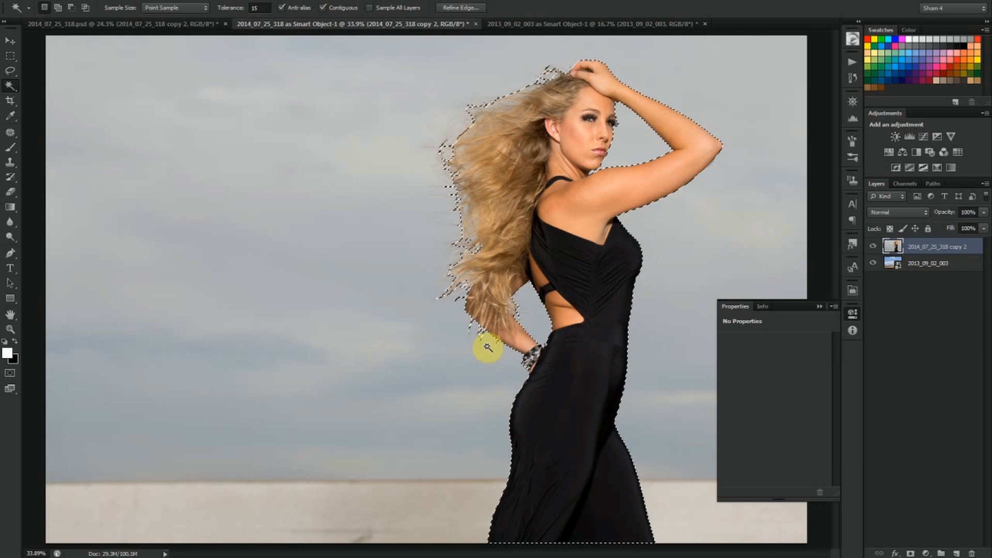
click(910, 553)
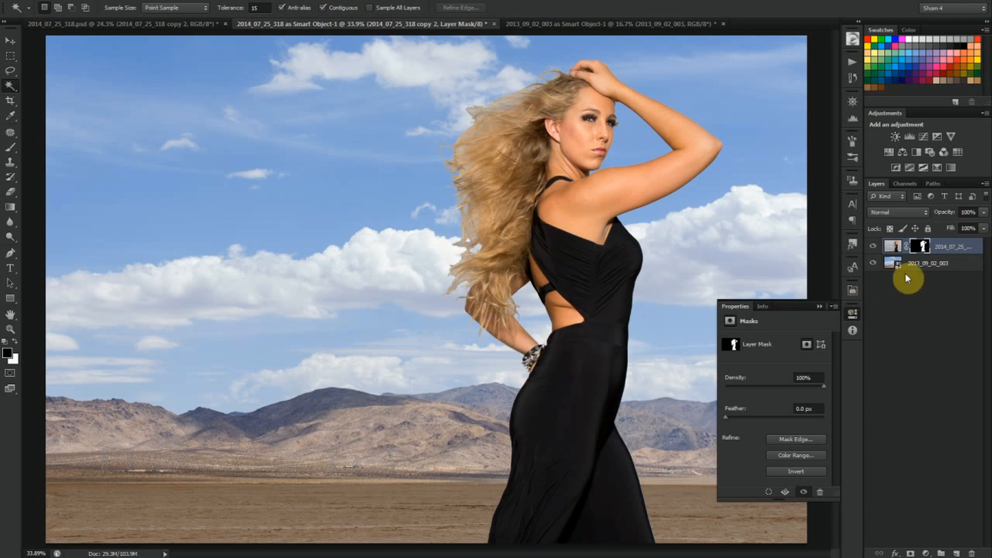
Refine the woman's mask edge with Smooth 2, Feather 1.6 px and Contrast 6%
click(12, 332)
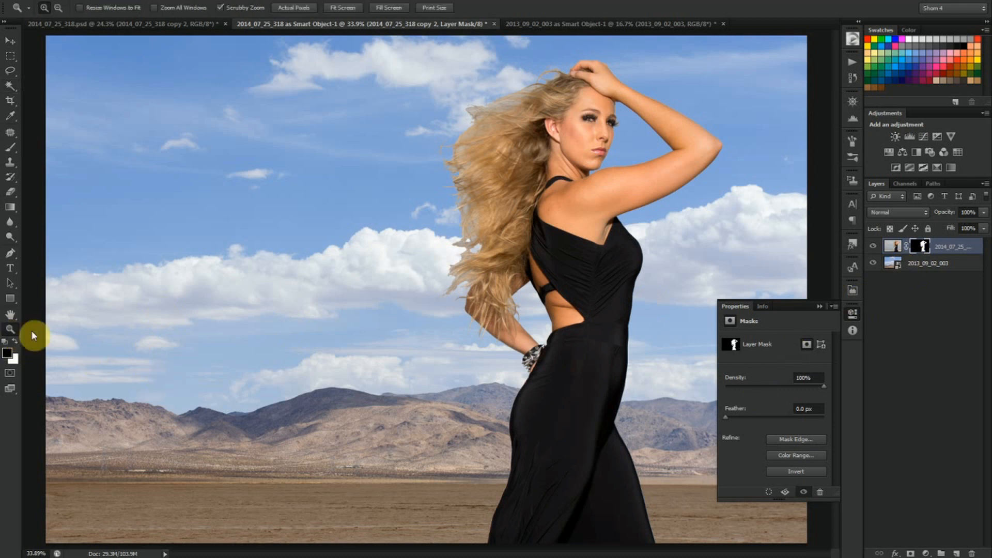
drag(593, 321, 623, 312)
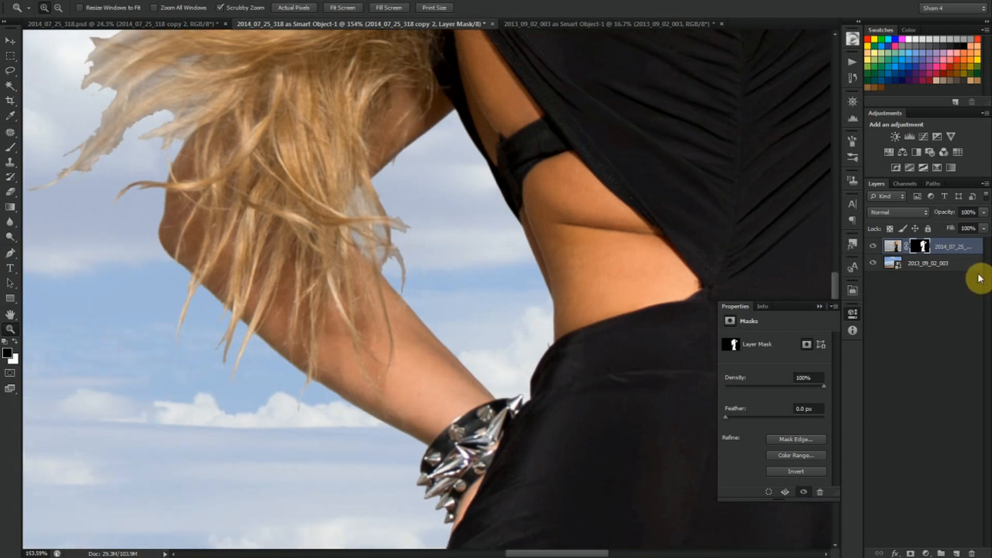
click(782, 439)
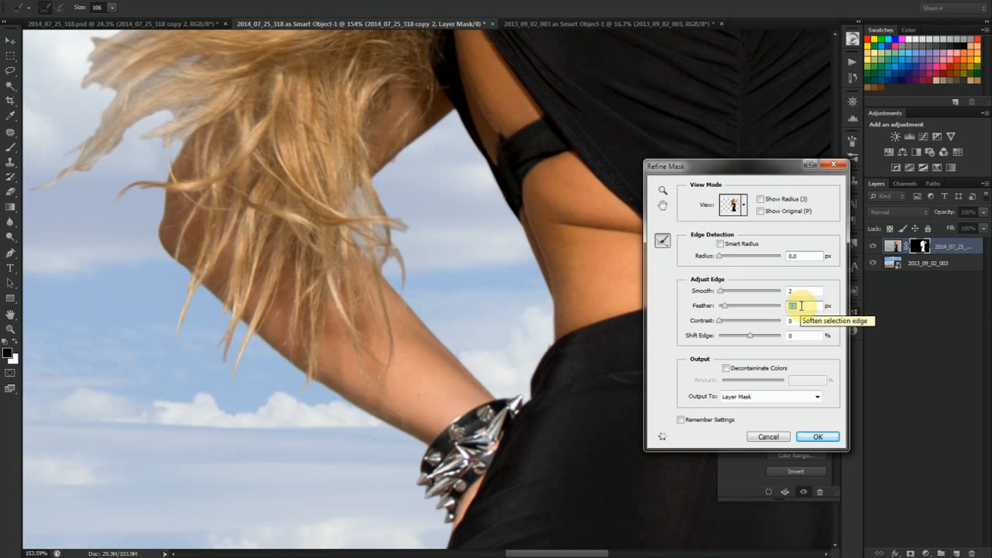
click(798, 321)
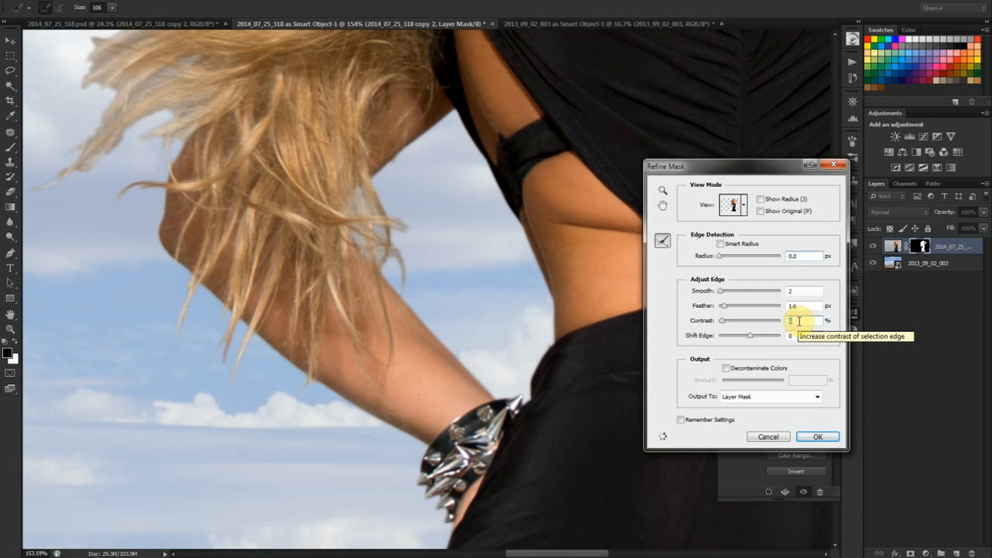
text(6)
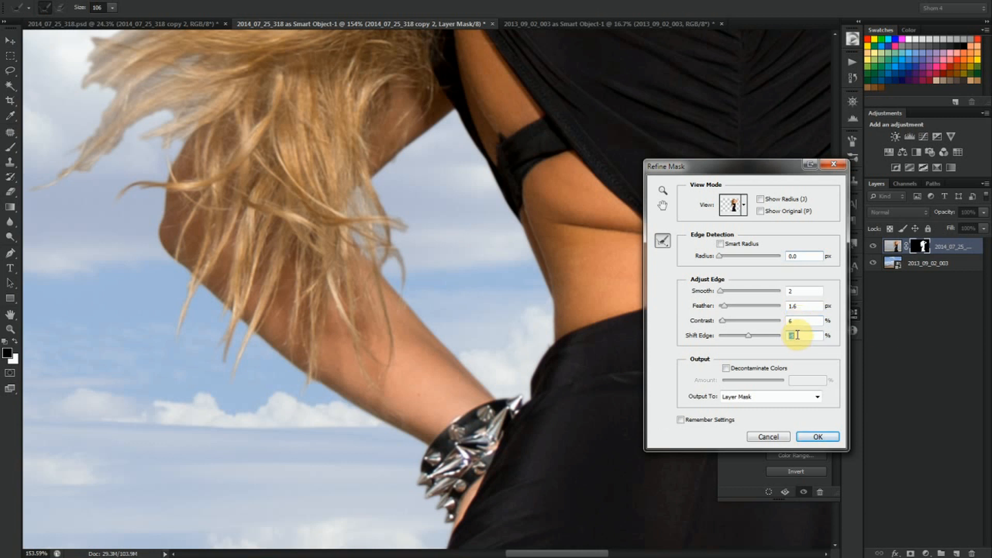
Set the mask's Shift Edge to -18% and Feather to 1.3 px, and lower Smooth slightly
key(Down)
key(Down)
key(Down)
key(Down)
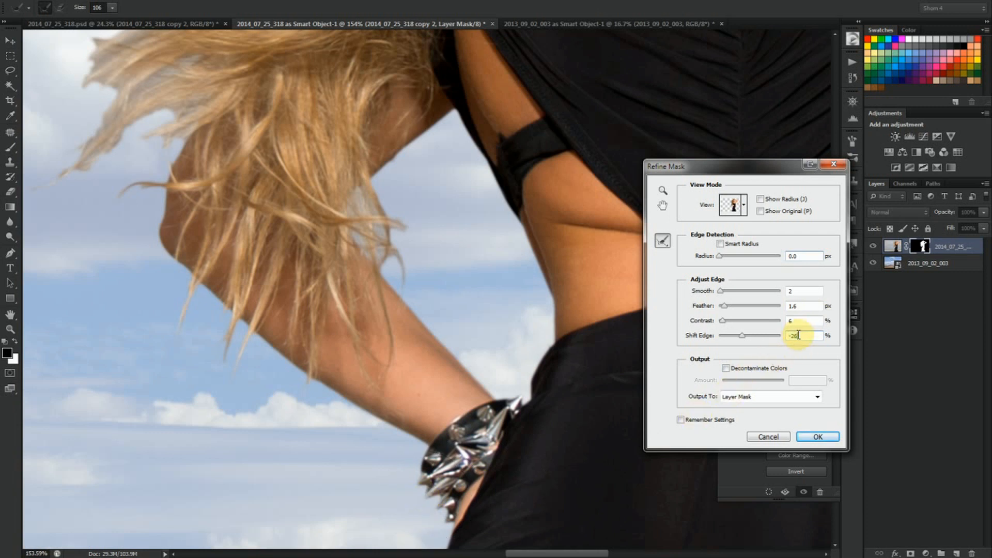
key(Up)
key(Up)
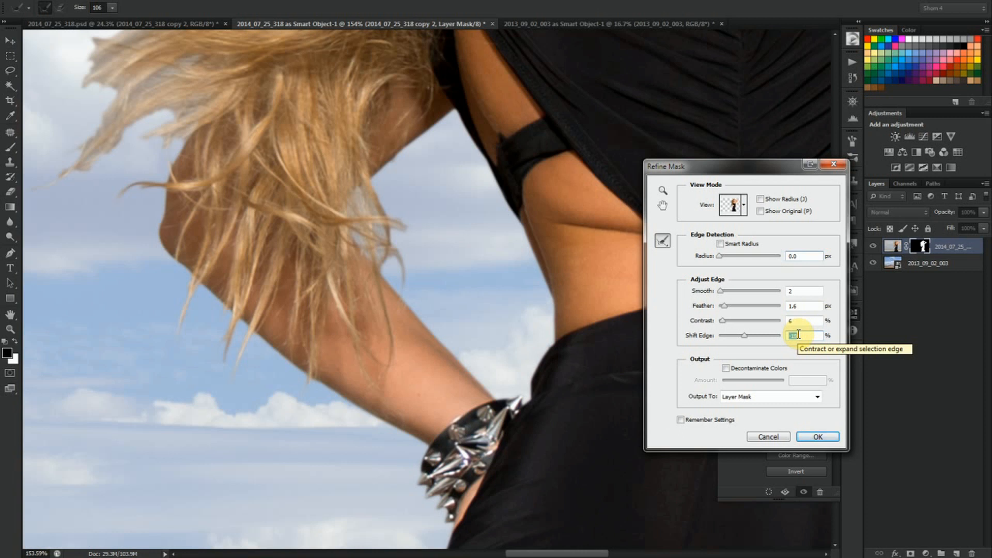
click(796, 291)
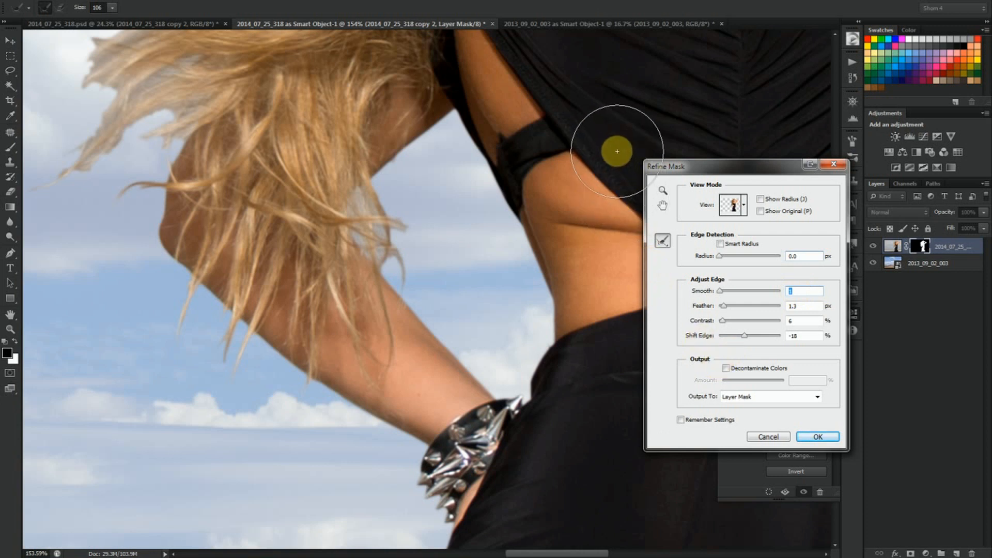
Inspect the refined edge from the waist up to the face and raised arm, and apply the mask refinement
drag(496, 278, 351, 465)
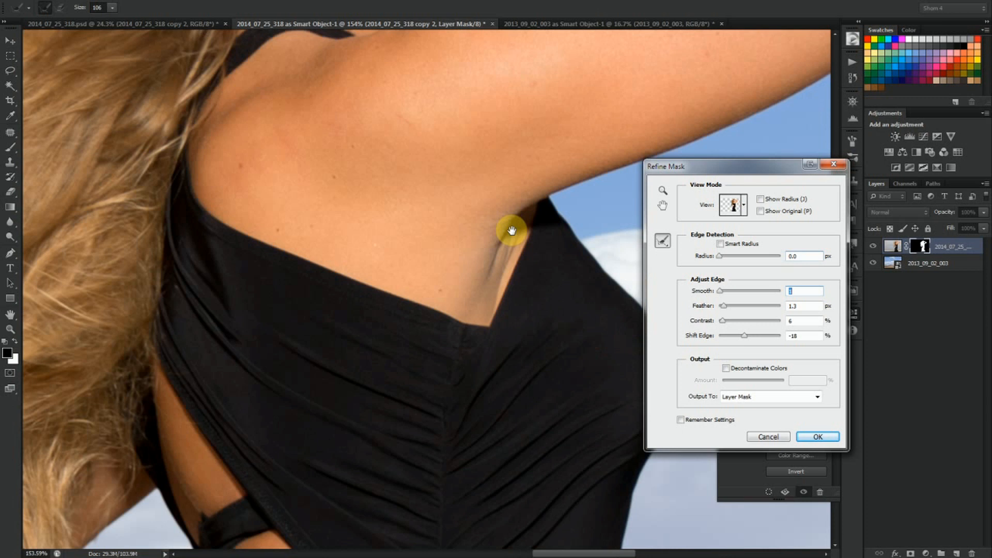
drag(511, 230, 465, 483)
drag(468, 403, 463, 409)
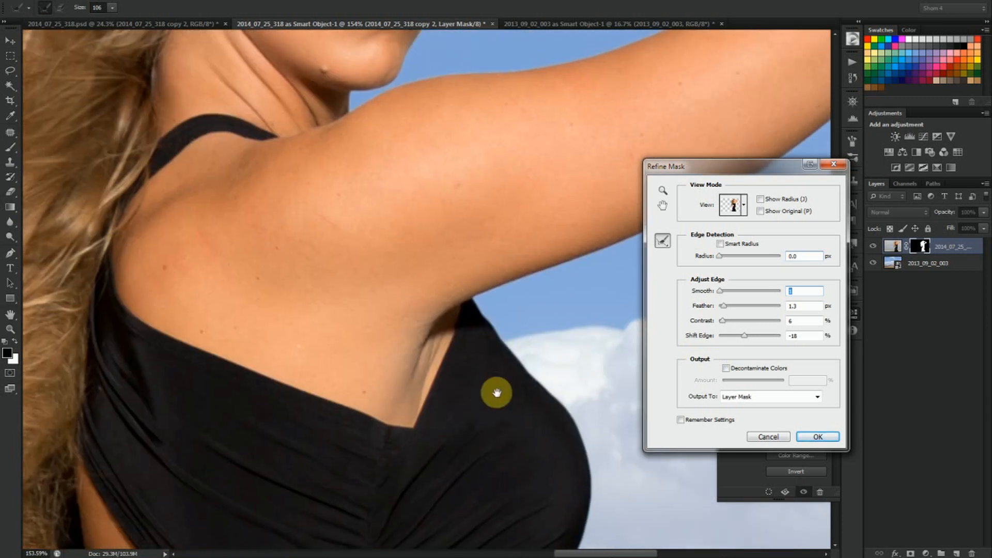
scroll(496, 392, up, 3)
drag(496, 334, 480, 451)
drag(506, 265, 505, 324)
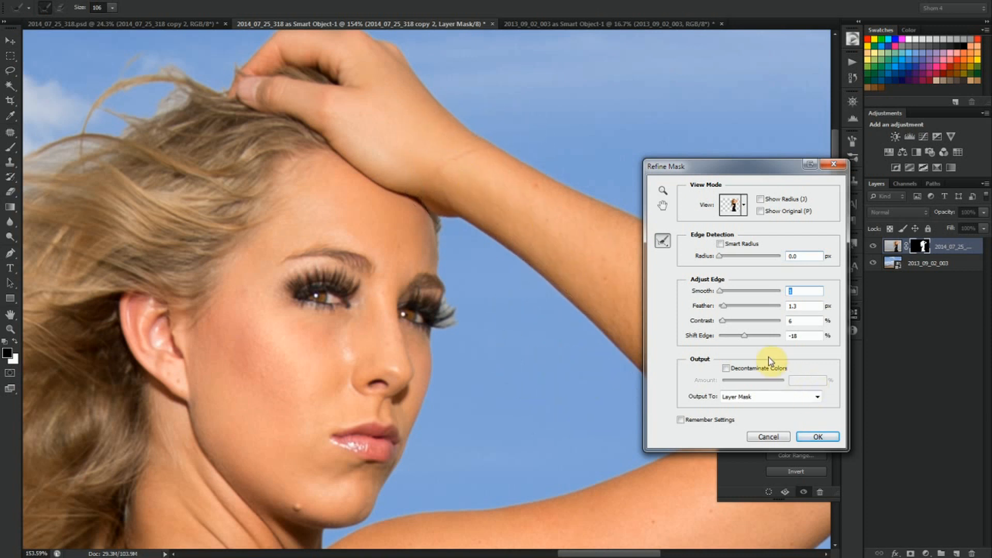
click(816, 438)
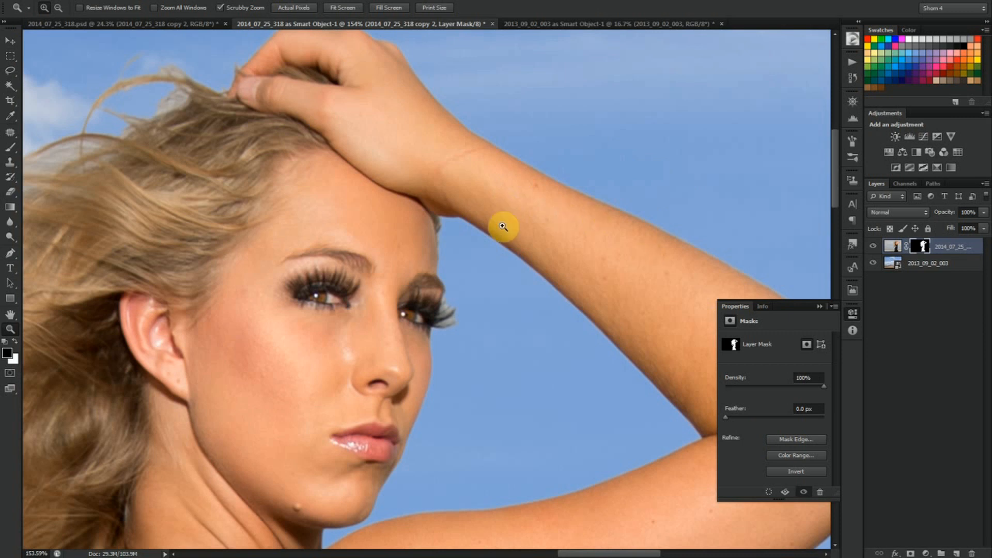
Reopen Refine Mask and paint the forehead hairline and eyelashes with a size 54 Refine Radius brush, applying the result
click(799, 439)
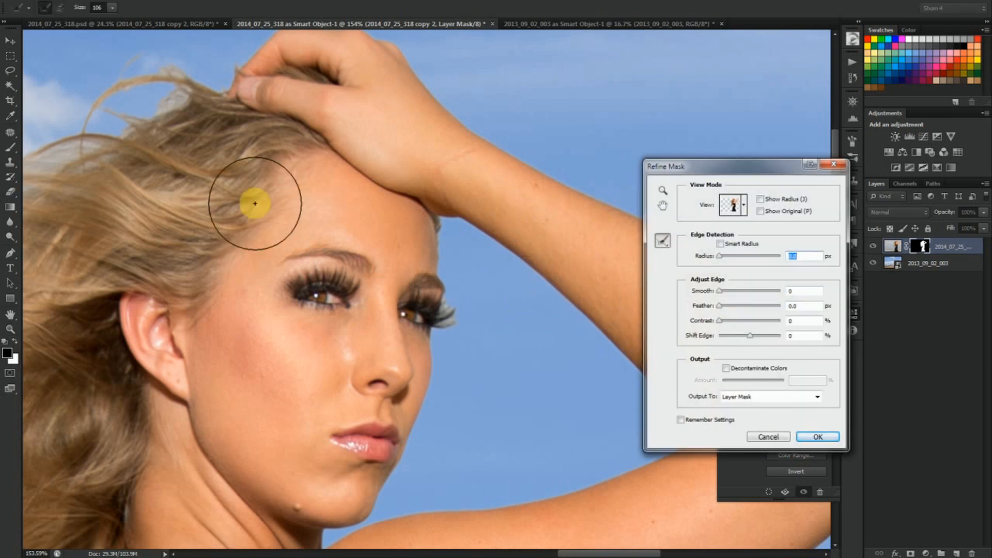
drag(90, 10, 64, 12)
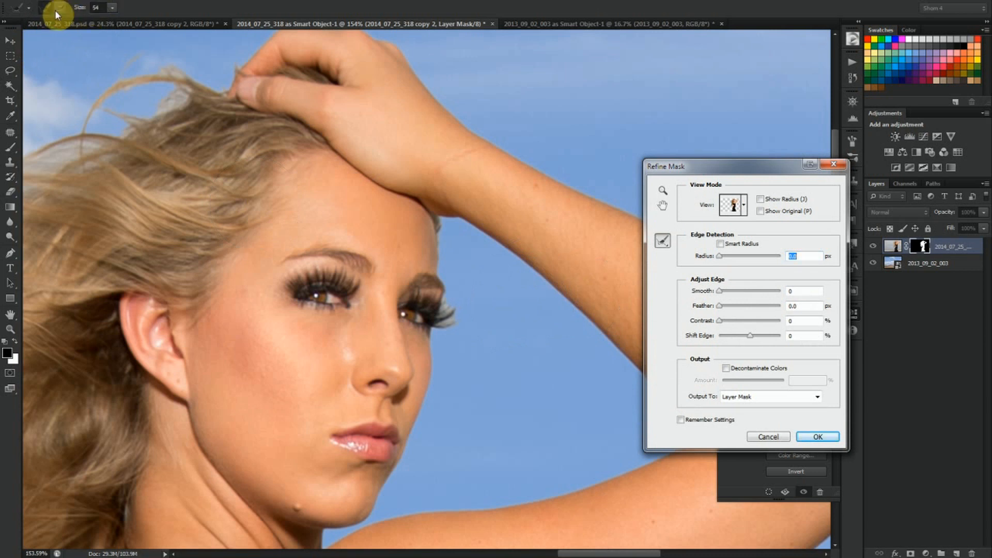
click(55, 10)
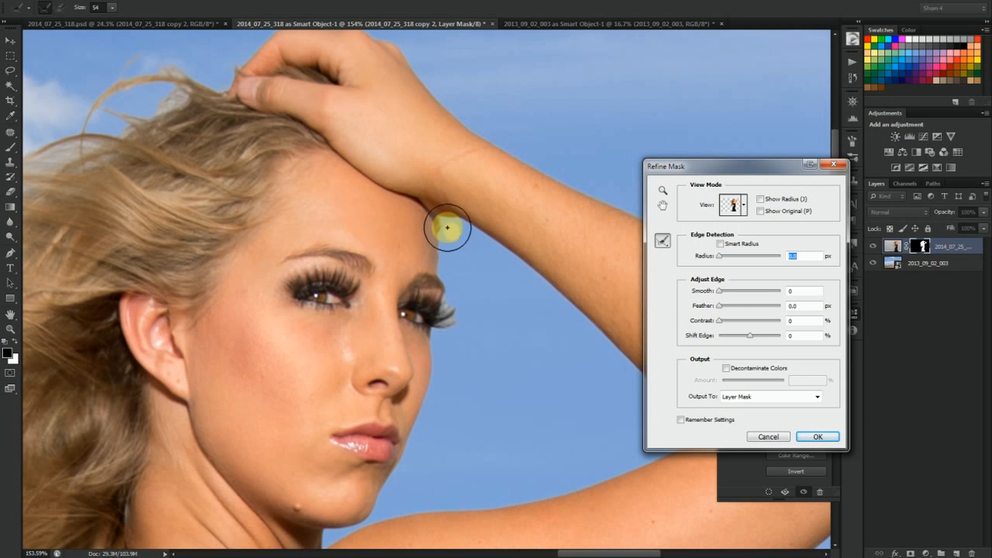
drag(440, 234, 441, 236)
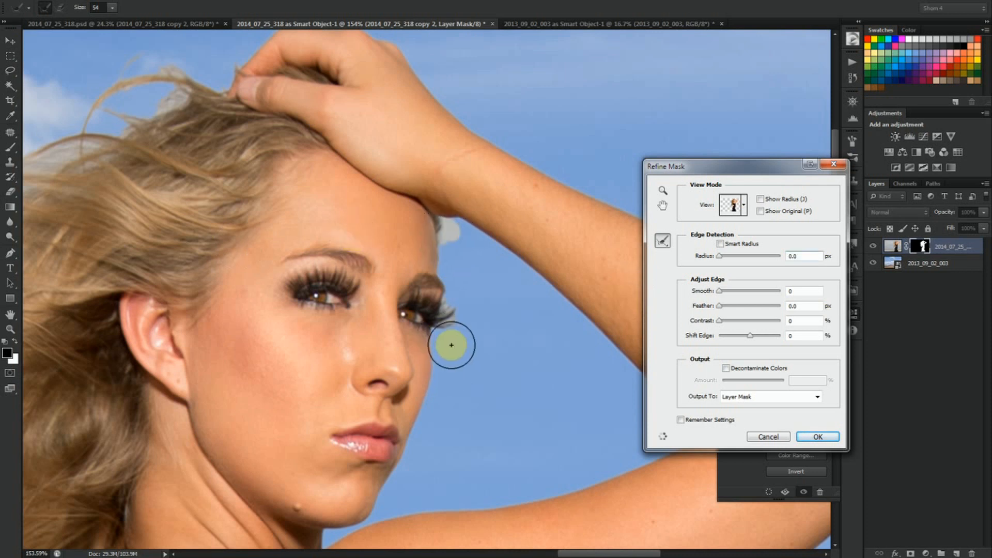
mouse_move(471, 327)
mouse_down()
mouse_move(445, 332)
mouse_move(436, 324)
mouse_move(457, 324)
mouse_move(457, 306)
mouse_move(443, 314)
mouse_move(460, 318)
mouse_up()
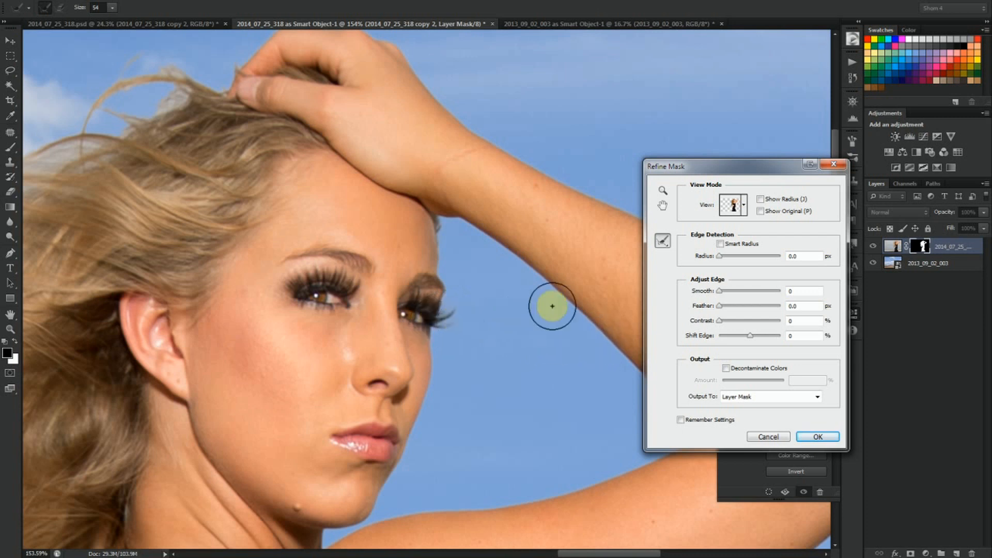
click(798, 436)
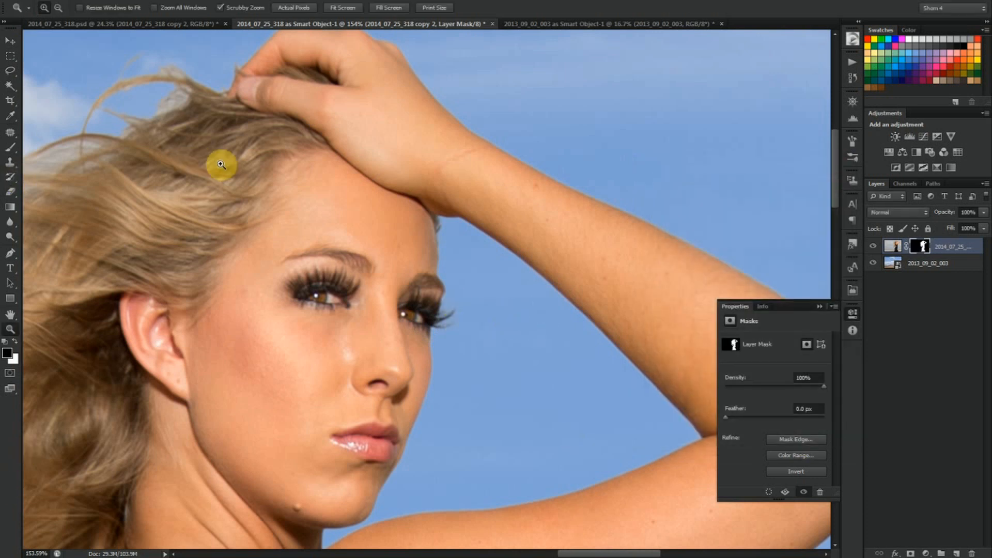
Reopen Refine Mask and paint the Refine Radius brush along the windblown hair on the top and back of the head
drag(237, 173, 562, 186)
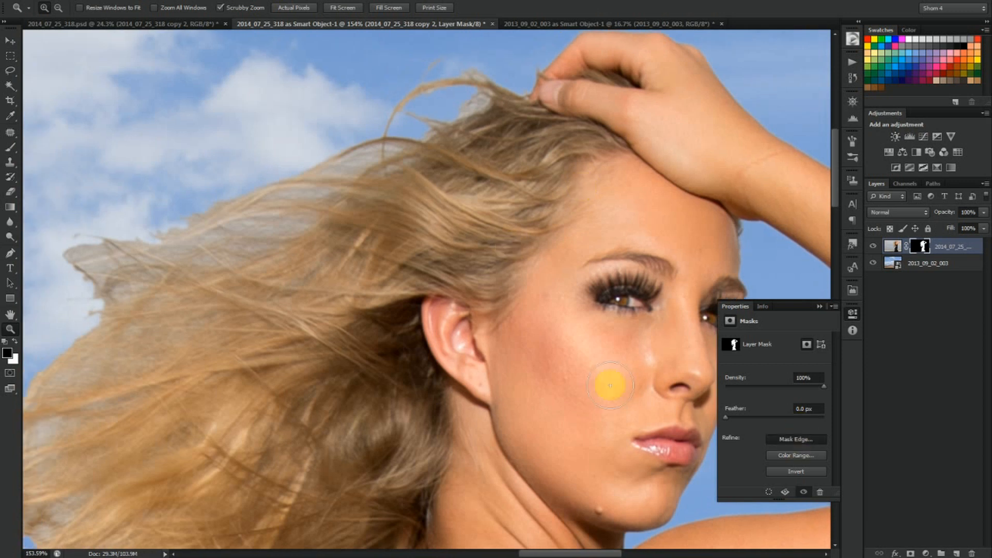
key(ctrl+alt+r)
mouse_move(518, 91)
mouse_down()
mouse_move(508, 77)
mouse_move(463, 66)
mouse_move(418, 75)
mouse_move(458, 59)
mouse_move(458, 49)
mouse_move(535, 67)
mouse_move(530, 77)
mouse_move(548, 54)
mouse_move(520, 78)
mouse_move(478, 86)
mouse_move(414, 84)
mouse_move(422, 75)
mouse_move(381, 110)
mouse_move(424, 96)
mouse_move(394, 117)
mouse_move(368, 119)
mouse_move(387, 94)
mouse_move(354, 95)
mouse_move(276, 113)
mouse_move(323, 110)
mouse_move(234, 141)
mouse_move(388, 120)
mouse_move(405, 134)
mouse_move(454, 113)
mouse_move(436, 108)
mouse_move(444, 92)
mouse_move(485, 102)
mouse_move(459, 80)
mouse_move(418, 75)
mouse_move(466, 49)
mouse_move(350, 84)
mouse_up()
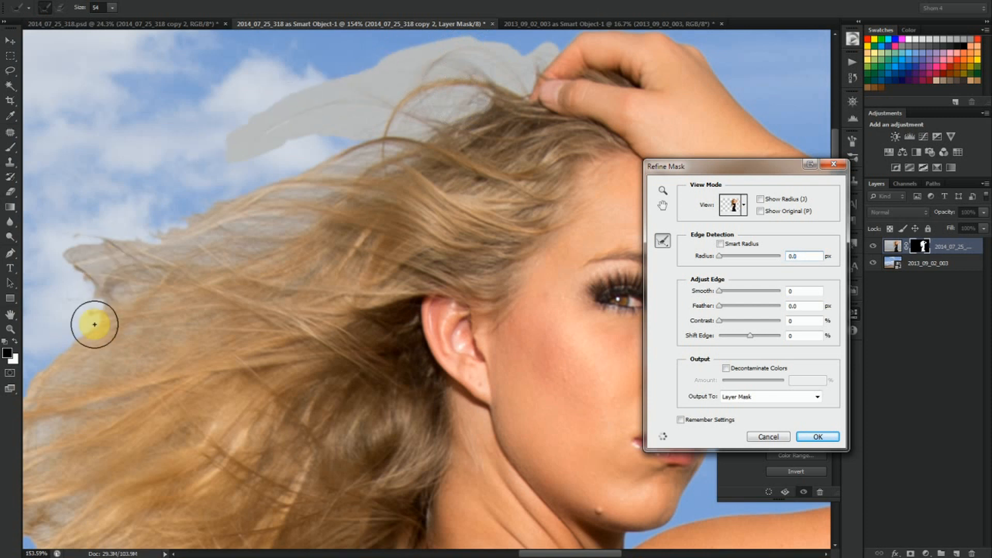
drag(438, 61, 471, 62)
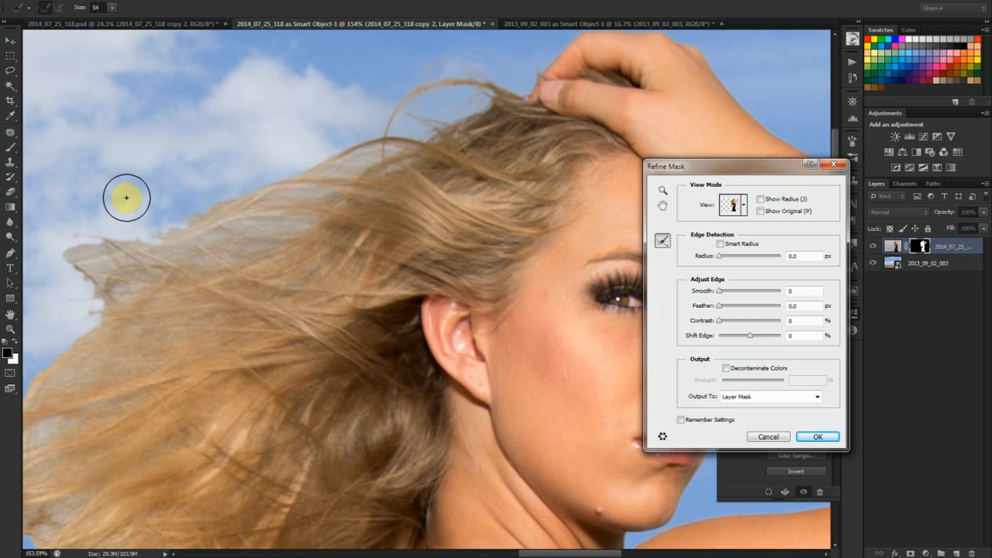
mouse_move(399, 160)
mouse_down()
mouse_move(322, 147)
mouse_move(386, 146)
mouse_move(350, 159)
mouse_move(364, 161)
mouse_move(385, 153)
mouse_move(275, 174)
mouse_move(307, 163)
mouse_move(312, 188)
mouse_move(49, 240)
mouse_move(272, 186)
mouse_move(226, 192)
mouse_move(160, 225)
mouse_move(206, 190)
mouse_move(125, 195)
mouse_move(155, 175)
mouse_move(82, 193)
mouse_move(100, 179)
mouse_move(60, 216)
mouse_move(106, 217)
mouse_move(86, 239)
mouse_move(130, 226)
mouse_move(145, 206)
mouse_move(145, 234)
mouse_move(96, 254)
mouse_move(49, 243)
mouse_move(50, 220)
mouse_move(39, 227)
mouse_move(31, 269)
mouse_move(70, 262)
mouse_move(84, 275)
mouse_move(57, 300)
mouse_move(88, 296)
mouse_move(72, 321)
mouse_move(106, 294)
mouse_move(113, 313)
mouse_move(144, 281)
mouse_move(133, 279)
mouse_move(194, 251)
mouse_move(269, 238)
mouse_move(308, 216)
mouse_move(297, 199)
mouse_move(263, 195)
mouse_move(44, 237)
mouse_move(190, 308)
mouse_move(343, 300)
mouse_up()
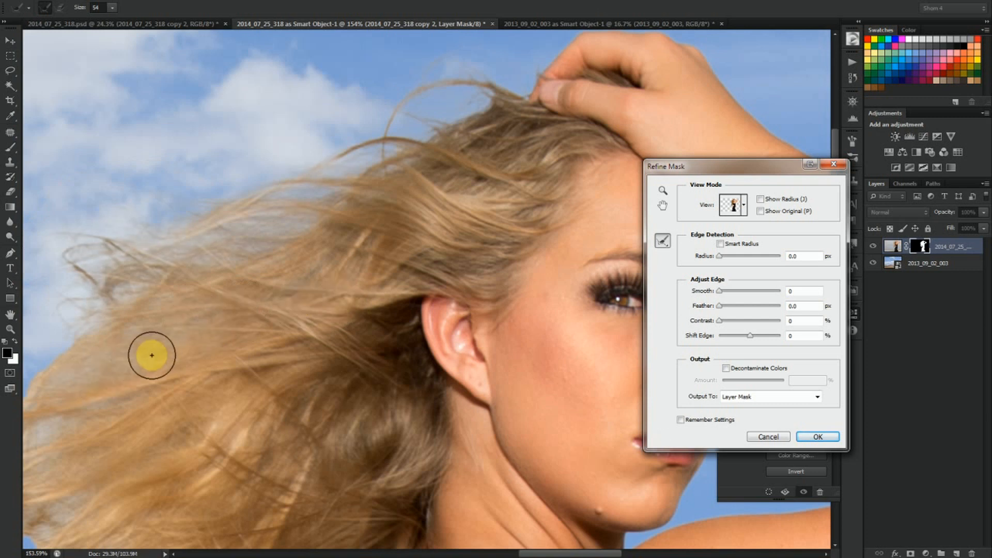
Paint the Refine Radius brush down the outer edge of the hair behind the neck to separate its loose strands from the sky
drag(153, 357, 321, 238)
mouse_move(241, 211)
mouse_down()
mouse_move(146, 268)
mouse_move(130, 316)
mouse_move(119, 316)
mouse_move(149, 374)
mouse_move(226, 256)
mouse_move(151, 284)
mouse_move(162, 299)
mouse_move(131, 286)
mouse_move(119, 299)
mouse_move(133, 381)
mouse_move(166, 405)
mouse_move(88, 350)
mouse_move(184, 401)
mouse_move(161, 439)
mouse_move(74, 368)
mouse_move(89, 400)
mouse_move(95, 383)
mouse_move(36, 368)
mouse_up()
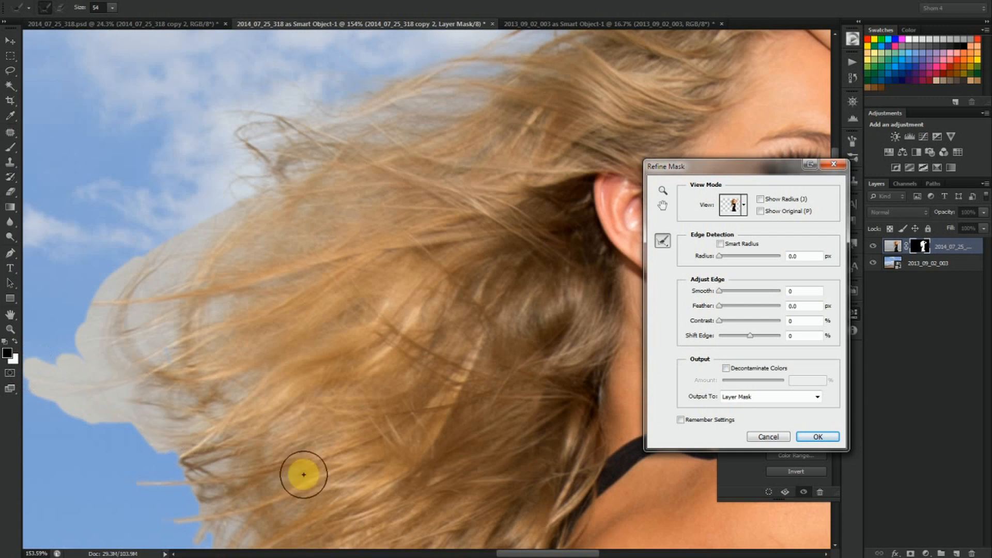
mouse_move(281, 485)
mouse_down()
mouse_move(328, 301)
mouse_move(387, 321)
mouse_up()
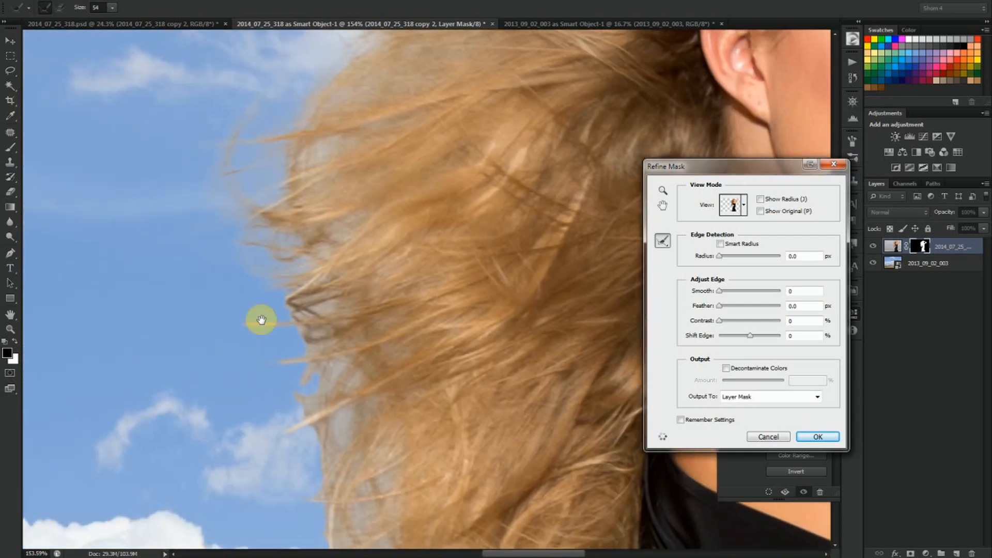
mouse_move(237, 339)
mouse_down()
mouse_move(272, 304)
mouse_move(315, 286)
mouse_move(314, 276)
mouse_move(199, 322)
mouse_move(243, 313)
mouse_move(222, 337)
mouse_move(325, 319)
mouse_move(315, 332)
mouse_move(278, 302)
mouse_move(273, 282)
mouse_move(297, 265)
mouse_move(223, 291)
mouse_move(259, 270)
mouse_move(230, 268)
mouse_move(245, 262)
mouse_move(167, 322)
mouse_move(182, 345)
mouse_move(188, 335)
mouse_move(264, 341)
mouse_move(254, 371)
mouse_move(286, 365)
mouse_move(258, 364)
mouse_move(265, 354)
mouse_move(164, 371)
mouse_move(329, 355)
mouse_move(283, 402)
mouse_move(321, 400)
mouse_move(252, 404)
mouse_move(241, 416)
mouse_move(274, 383)
mouse_up()
mouse_move(200, 451)
mouse_down()
mouse_move(158, 469)
mouse_move(128, 460)
mouse_move(262, 444)
mouse_move(350, 419)
mouse_move(317, 429)
mouse_move(322, 384)
mouse_move(266, 377)
mouse_move(141, 474)
mouse_move(290, 473)
mouse_move(333, 498)
mouse_move(352, 531)
mouse_up()
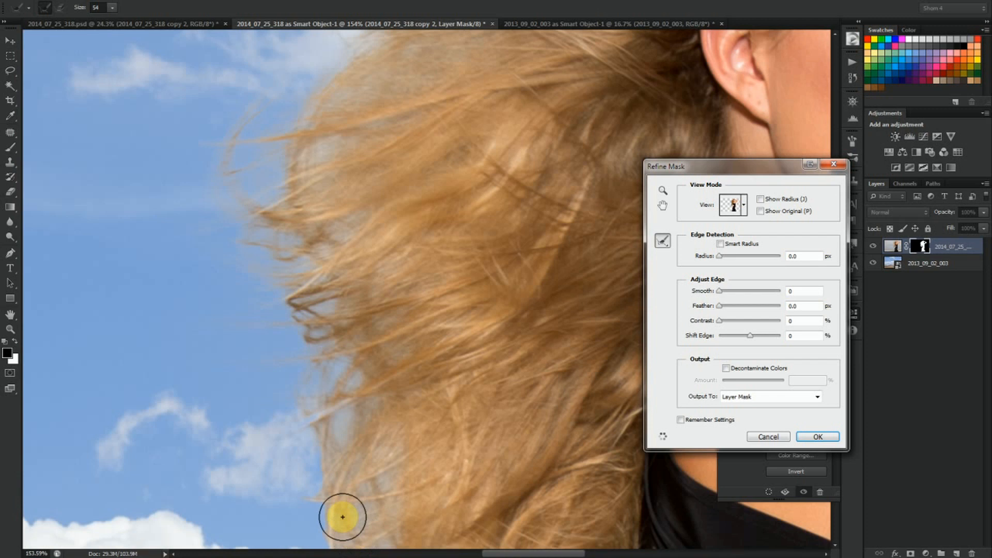
Refine the edge of the lower hair where its strands blow across the white cloud
scroll(347, 423, down, 3)
scroll(352, 279, down, 3)
mouse_move(309, 209)
mouse_down()
mouse_move(173, 276)
mouse_move(204, 239)
mouse_move(253, 212)
mouse_move(337, 210)
mouse_move(259, 255)
mouse_move(249, 274)
mouse_move(342, 239)
mouse_move(352, 249)
mouse_move(291, 289)
mouse_move(278, 264)
mouse_move(169, 276)
mouse_move(146, 248)
mouse_move(184, 227)
mouse_move(285, 213)
mouse_move(246, 198)
mouse_move(288, 232)
mouse_move(365, 257)
mouse_move(323, 282)
mouse_move(217, 299)
mouse_move(376, 269)
mouse_move(380, 282)
mouse_move(307, 350)
mouse_move(367, 343)
mouse_move(360, 349)
mouse_move(331, 333)
mouse_move(228, 348)
mouse_move(209, 341)
mouse_move(227, 296)
mouse_move(170, 301)
mouse_move(237, 363)
mouse_move(313, 381)
mouse_move(371, 378)
mouse_move(334, 396)
mouse_move(408, 382)
mouse_move(394, 398)
mouse_move(276, 407)
mouse_move(345, 402)
mouse_move(236, 484)
mouse_move(202, 446)
mouse_move(241, 391)
mouse_move(234, 376)
mouse_move(161, 387)
mouse_move(189, 431)
mouse_move(242, 422)
mouse_move(145, 391)
mouse_move(177, 451)
mouse_move(229, 440)
mouse_move(213, 334)
mouse_move(261, 335)
mouse_move(394, 476)
mouse_up()
drag(411, 430, 410, 298)
mouse_move(306, 321)
mouse_down()
mouse_move(262, 318)
mouse_move(307, 342)
mouse_move(253, 394)
mouse_move(287, 366)
mouse_move(291, 395)
mouse_move(227, 463)
mouse_move(255, 430)
mouse_move(169, 444)
mouse_move(185, 410)
mouse_move(235, 362)
mouse_move(174, 364)
mouse_move(196, 426)
mouse_move(253, 456)
mouse_move(178, 499)
mouse_move(220, 495)
mouse_move(295, 458)
mouse_move(319, 455)
mouse_move(308, 473)
mouse_move(318, 475)
mouse_move(272, 489)
mouse_move(337, 462)
mouse_move(341, 400)
mouse_move(356, 402)
mouse_move(317, 486)
mouse_move(291, 496)
mouse_move(296, 487)
mouse_move(237, 498)
mouse_move(192, 485)
mouse_up()
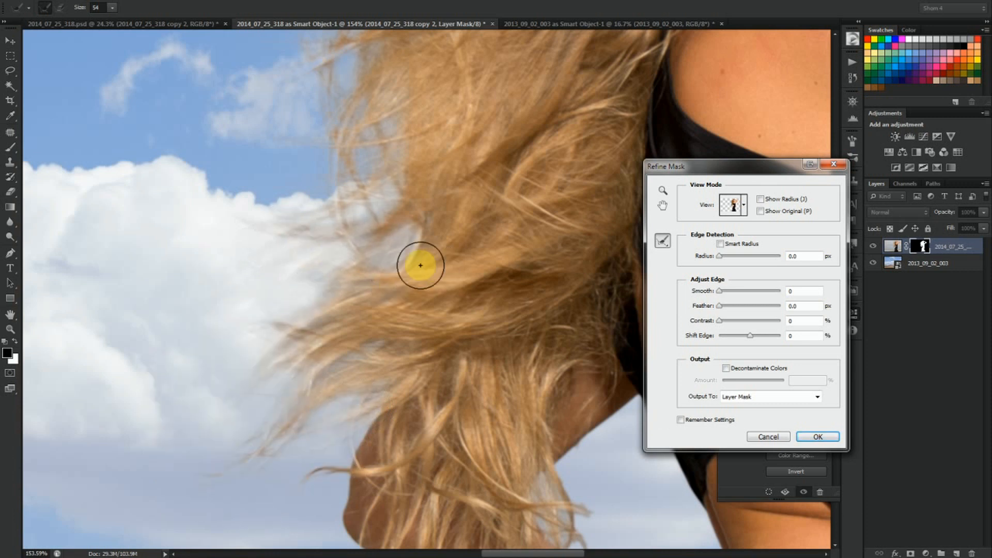
drag(441, 247, 444, 327)
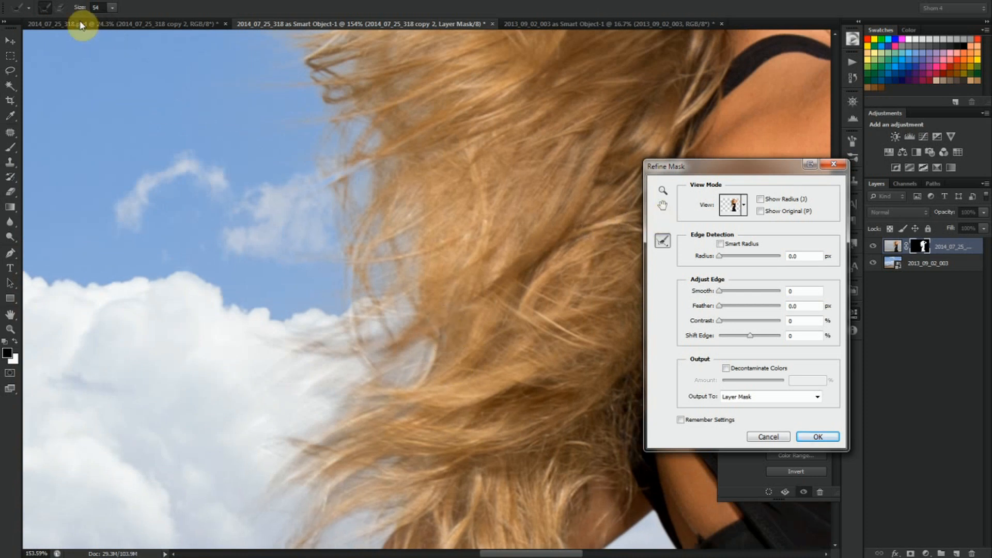
Erase the refinement on stray strands beside the lower hair and repaint the strands over the cloud with the Refine Radius brush
click(62, 9)
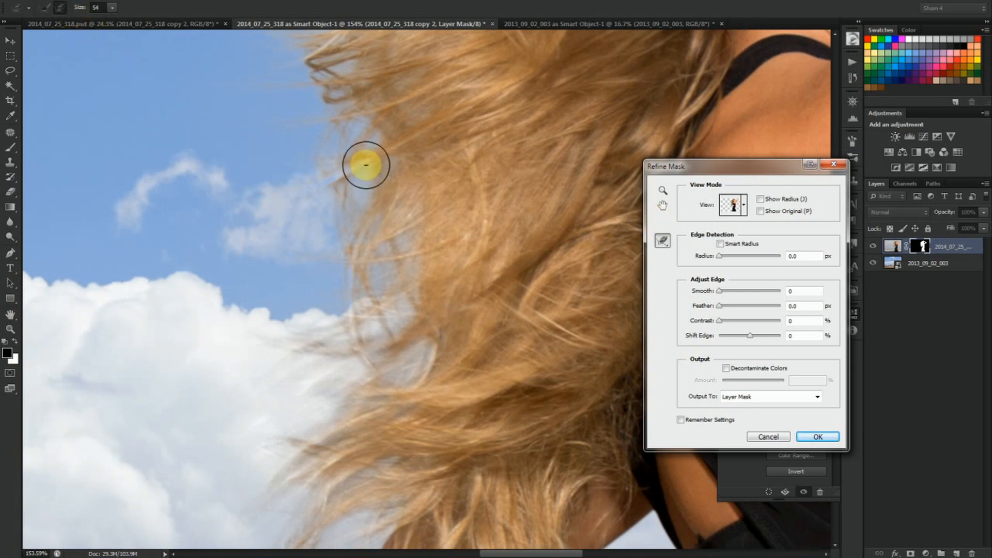
drag(354, 167, 320, 181)
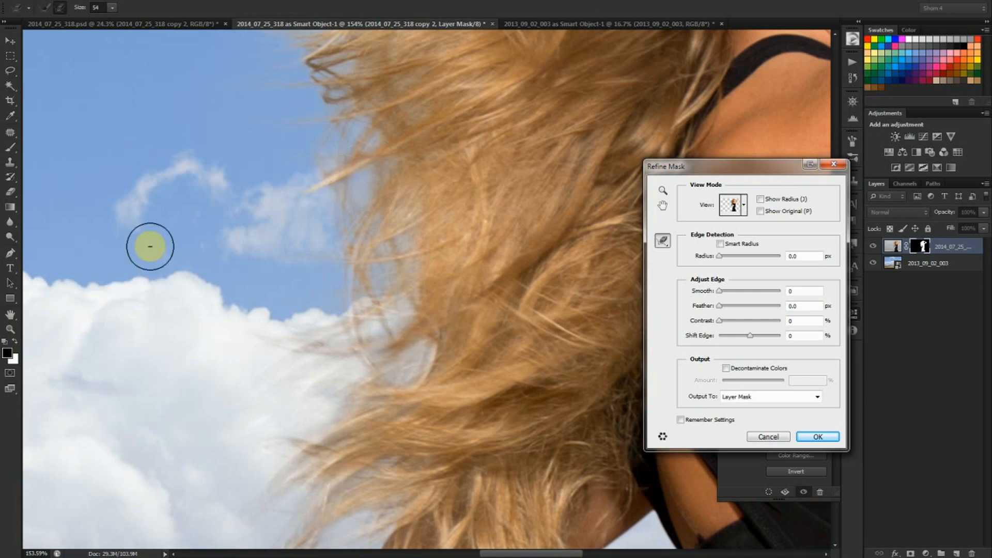
drag(394, 321, 397, 314)
drag(407, 269, 364, 268)
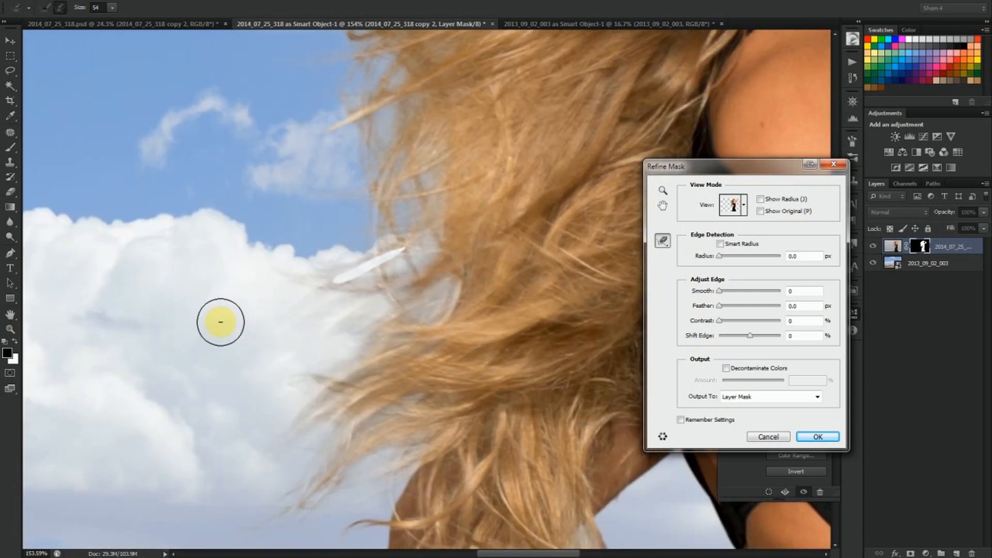
drag(364, 266, 318, 284)
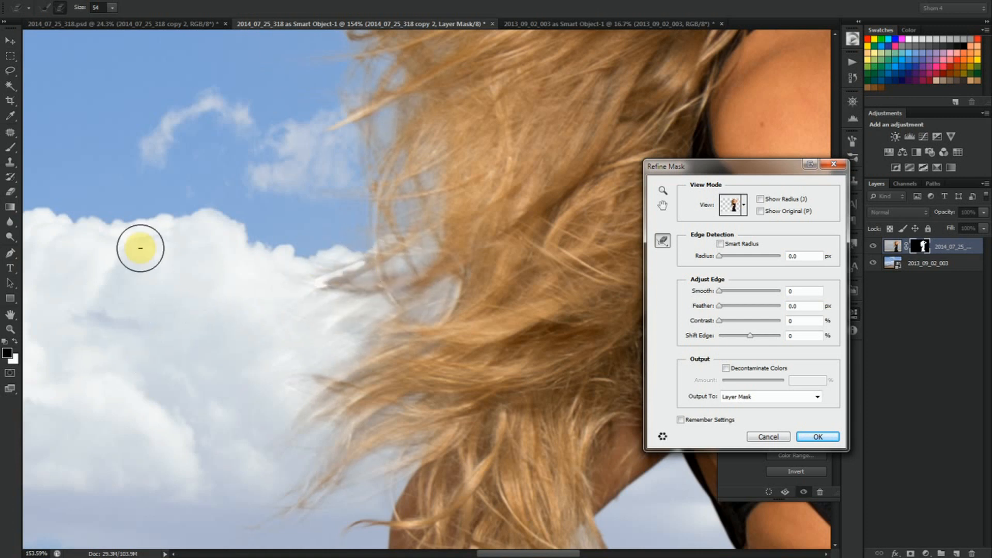
click(47, 10)
drag(376, 257, 190, 316)
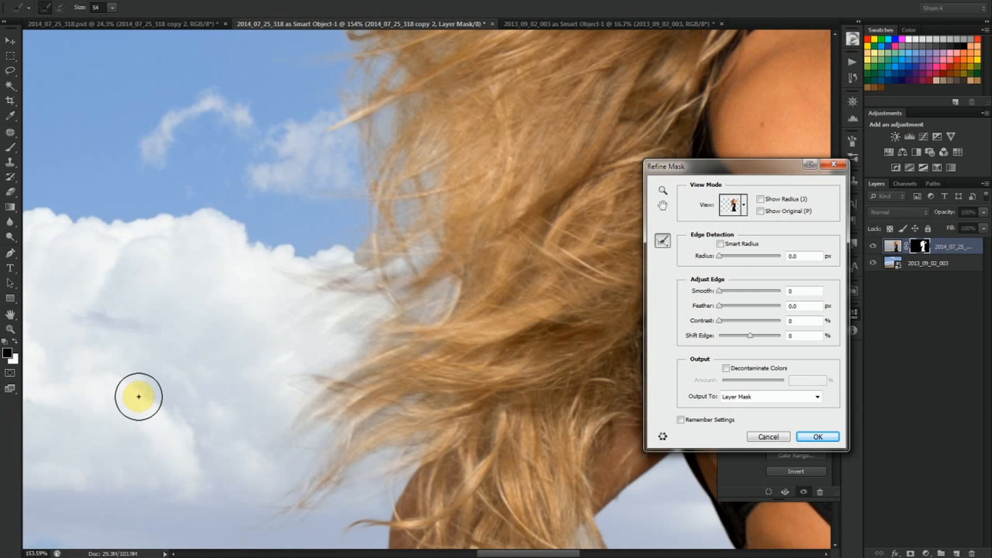
Refine the mask around the hair tips hanging over the woman's bent elbow and forearm
drag(409, 330, 352, 134)
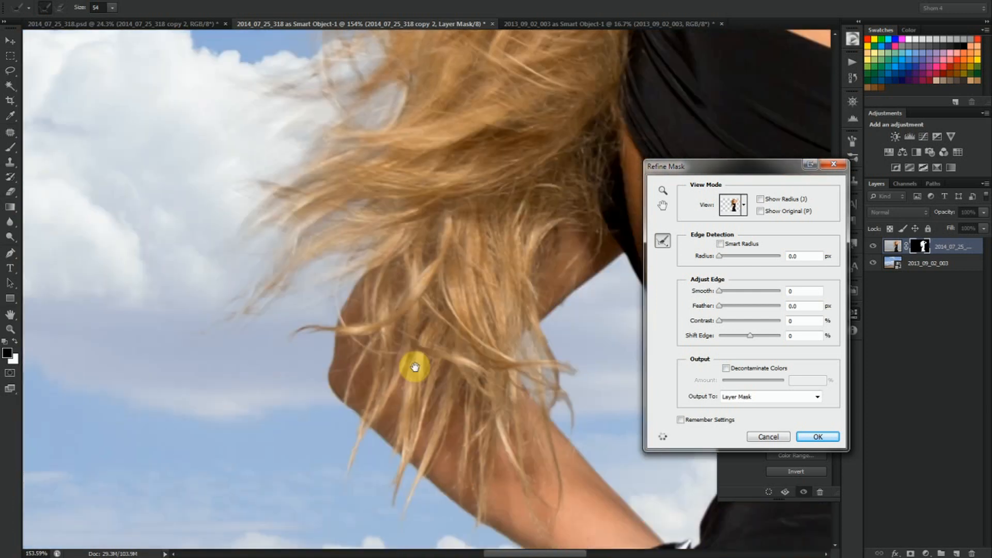
drag(415, 366, 384, 261)
mouse_move(331, 335)
mouse_down()
mouse_move(327, 380)
mouse_move(343, 398)
mouse_move(347, 356)
mouse_move(361, 359)
mouse_move(371, 410)
mouse_move(354, 405)
mouse_move(390, 392)
mouse_move(380, 379)
mouse_move(382, 410)
mouse_move(471, 450)
mouse_move(436, 458)
mouse_move(440, 478)
mouse_move(413, 474)
mouse_up()
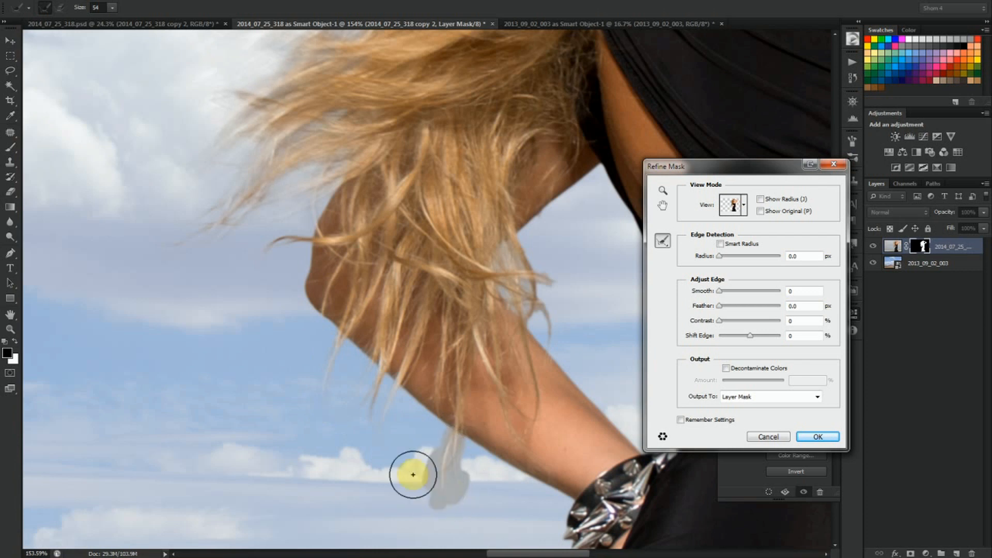
mouse_move(270, 247)
mouse_down()
mouse_move(239, 272)
mouse_move(249, 249)
mouse_move(284, 245)
mouse_move(265, 274)
mouse_up()
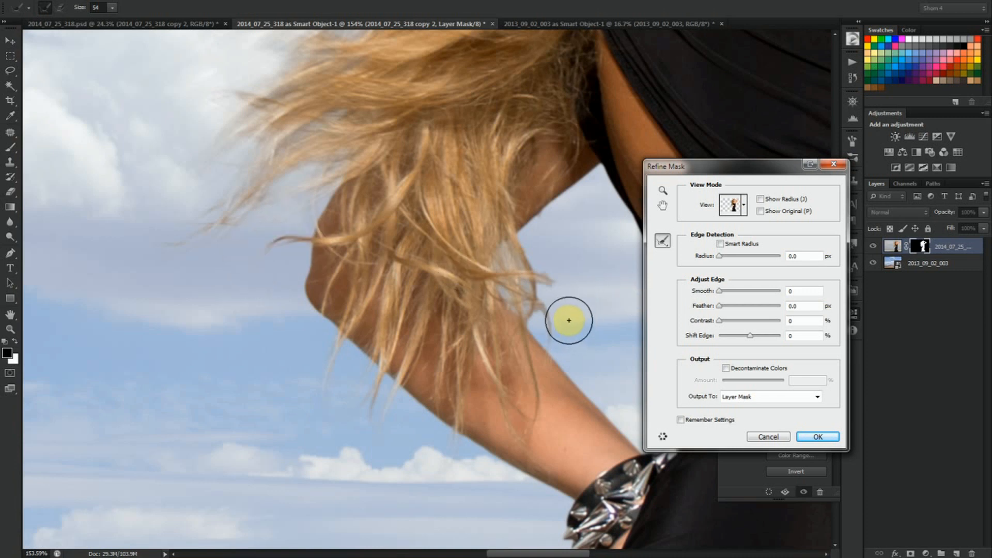
mouse_move(566, 309)
mouse_down()
mouse_move(563, 333)
mouse_move(528, 314)
mouse_move(519, 302)
mouse_move(541, 284)
mouse_move(576, 284)
mouse_move(537, 300)
mouse_move(595, 310)
mouse_move(565, 308)
mouse_move(539, 259)
mouse_move(512, 259)
mouse_move(564, 206)
mouse_move(531, 263)
mouse_up()
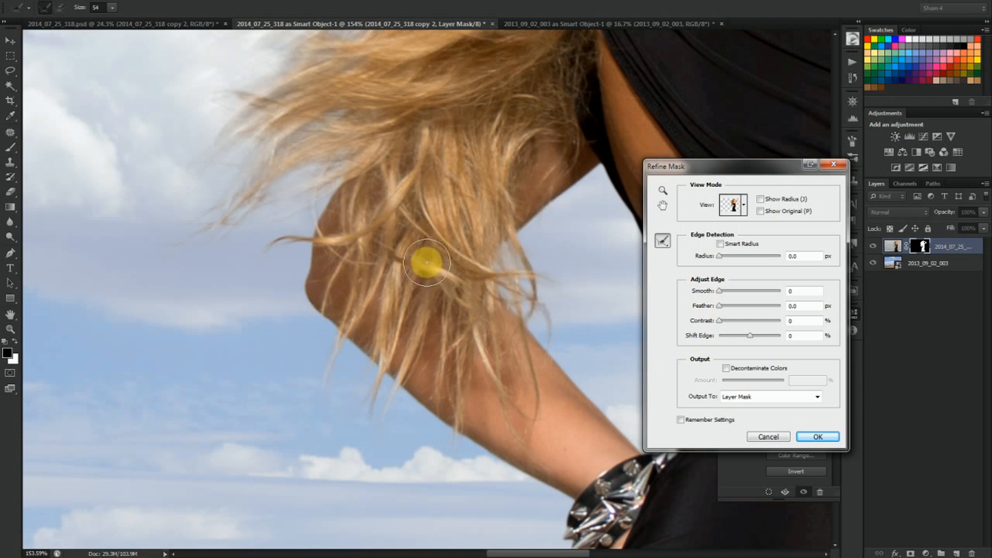
Touch up the hair edge against the white cloud with the Refine Radius brush and apply the mask refinement
drag(433, 350, 431, 368)
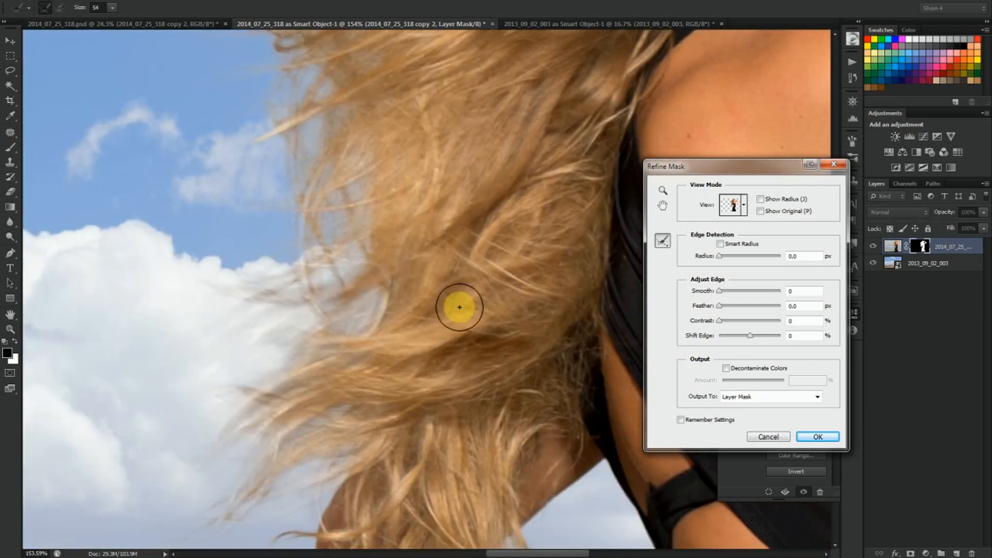
mouse_move(255, 356)
mouse_down()
mouse_move(323, 336)
mouse_move(354, 243)
mouse_move(327, 227)
mouse_up()
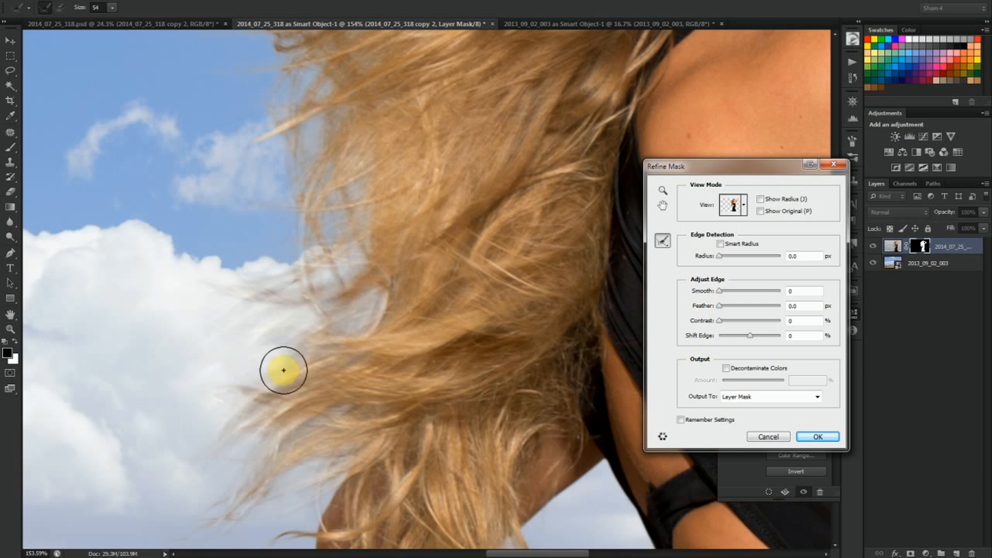
drag(403, 258, 394, 361)
drag(480, 67, 447, 288)
drag(450, 252, 294, 209)
scroll(381, 314, down, 10)
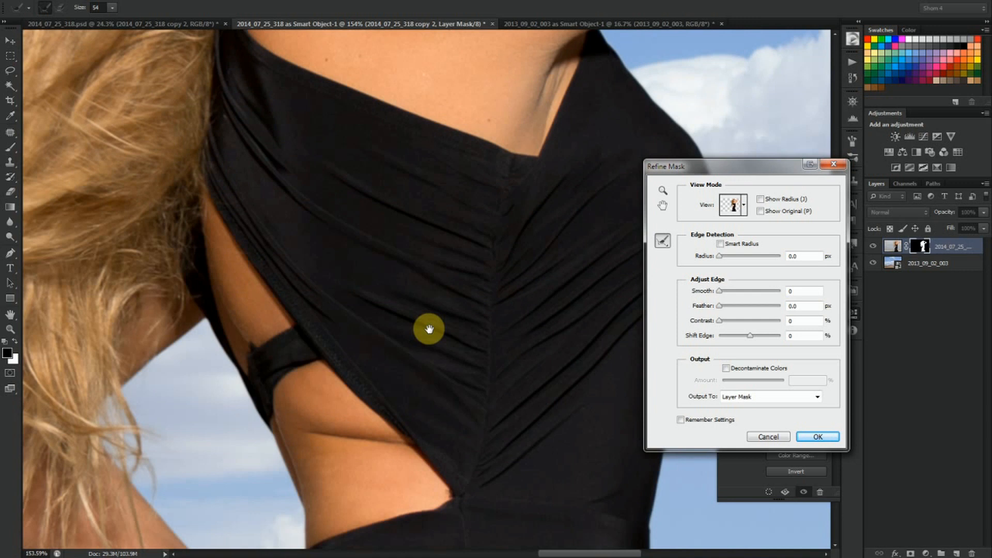
drag(430, 329, 361, 251)
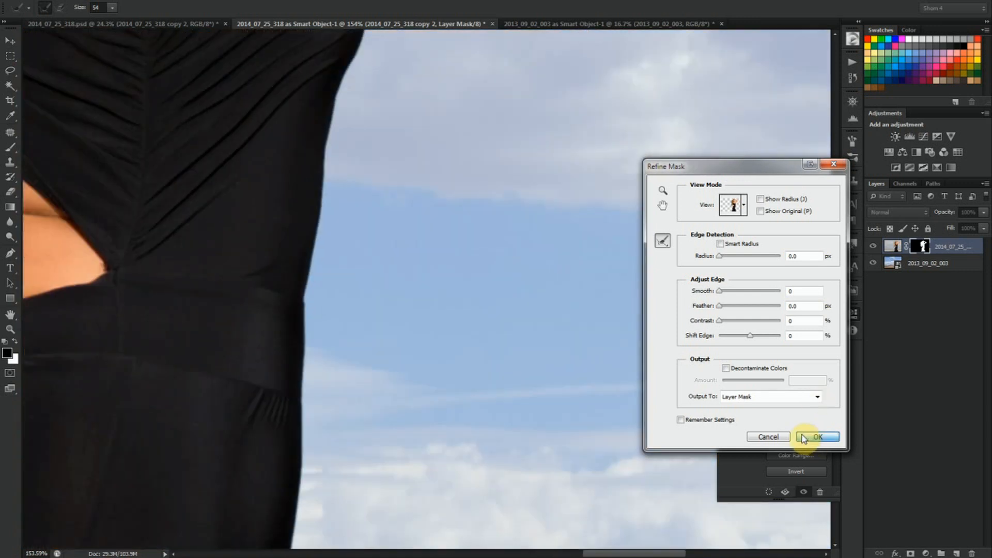
click(804, 437)
Examine the woman's finished cutout against the whole desert landscape
scroll(599, 418, down, 2)
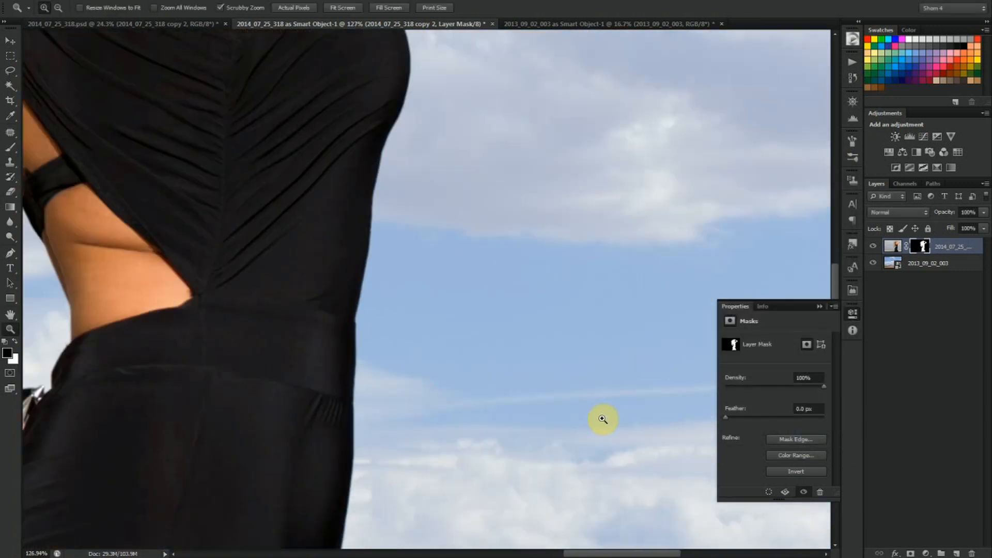
scroll(603, 418, down, 5)
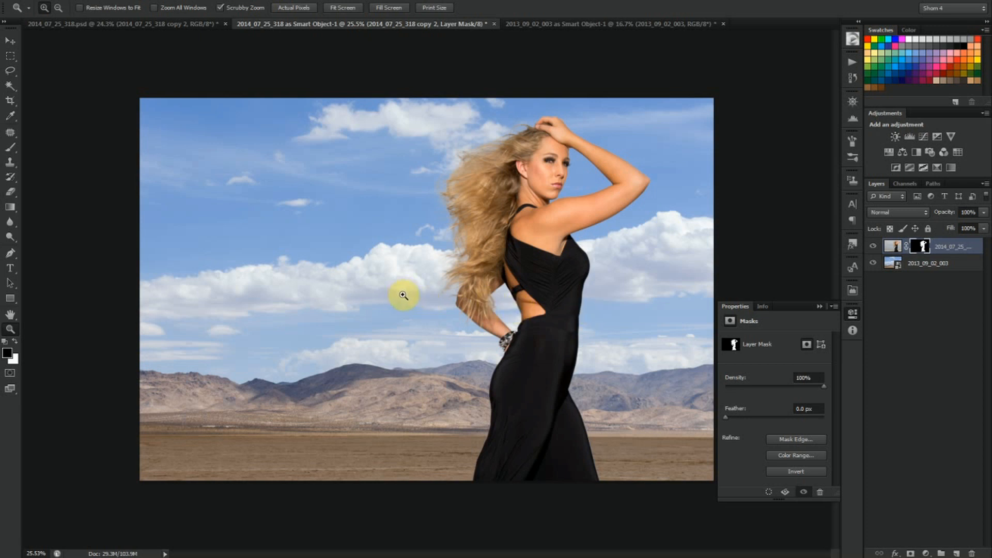
drag(546, 202, 547, 202)
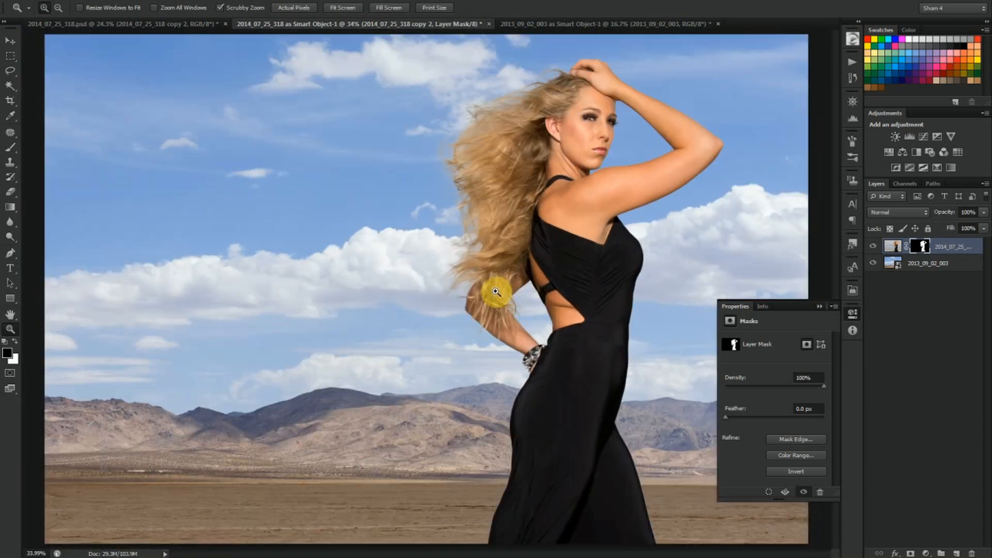
alt+click(496, 291)
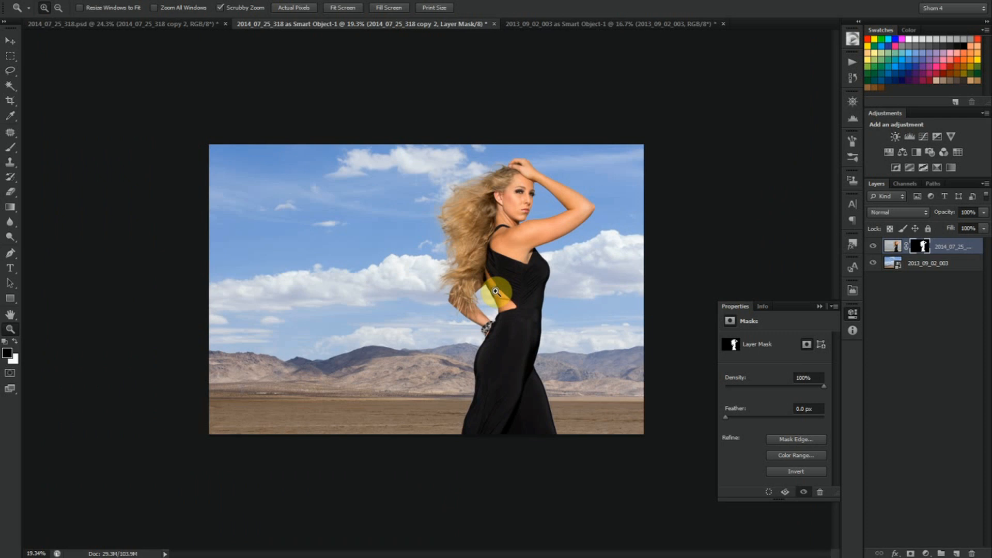